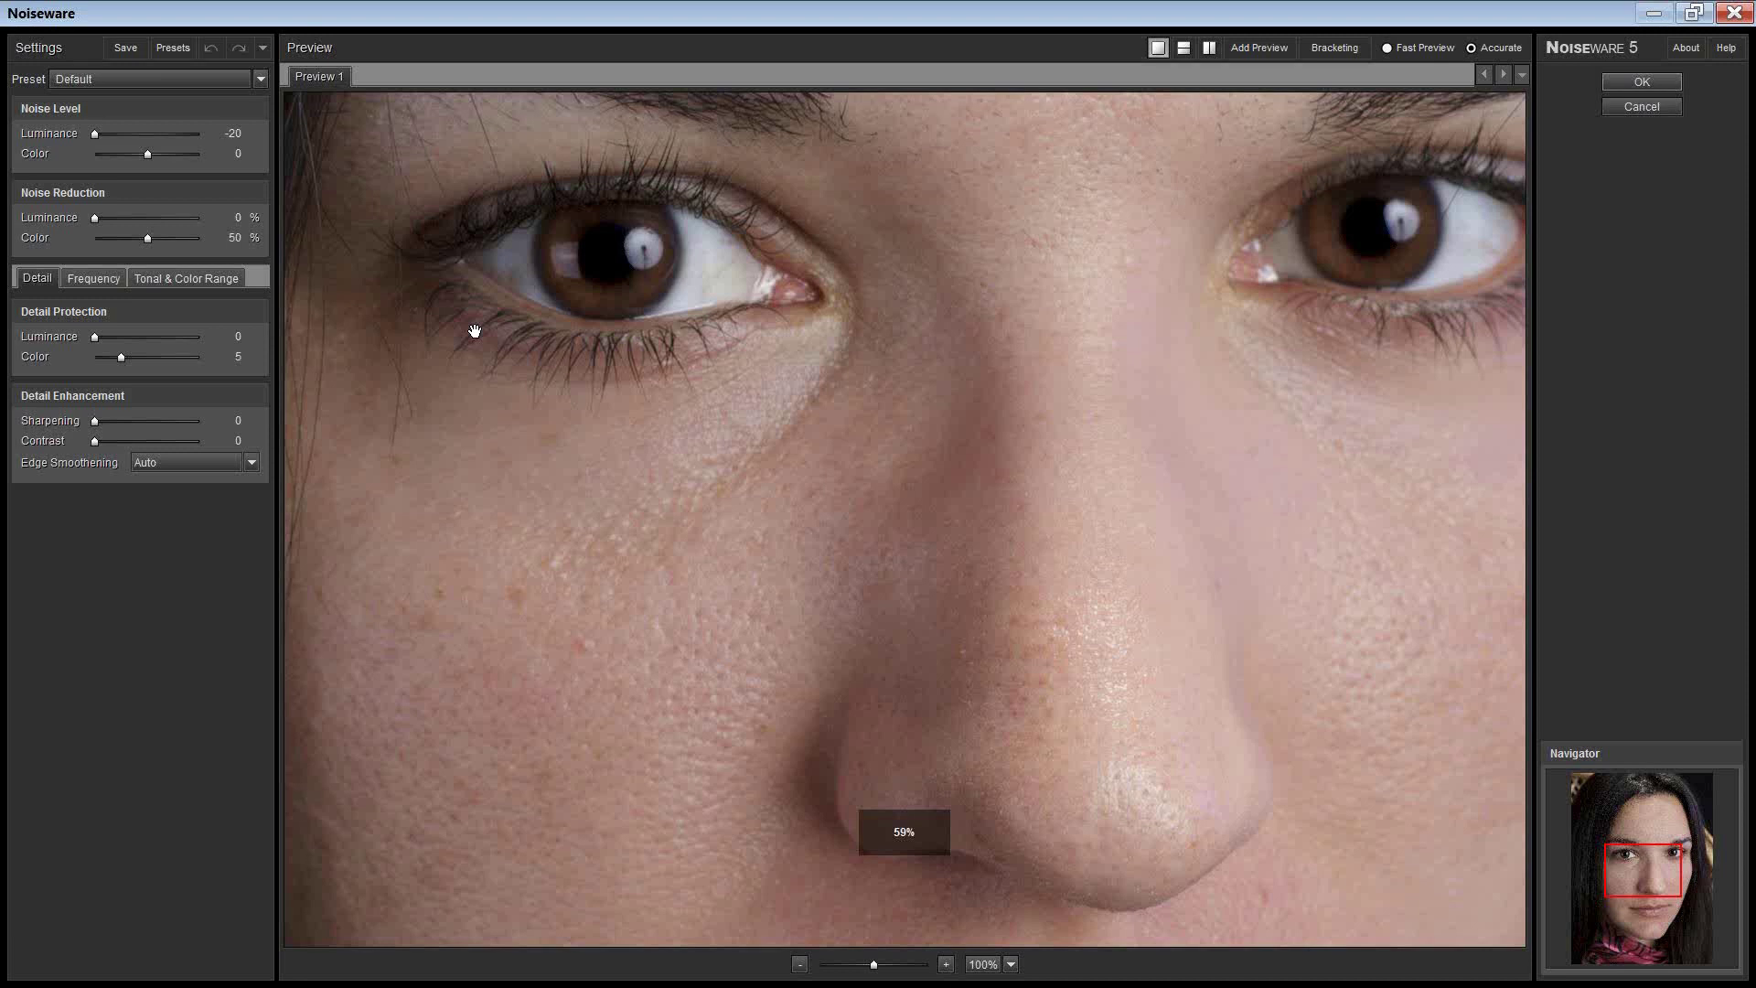
Zoom the Noiseware preview to 800% and pan to cheek skin beside the nose
{"action": "left_click", "coordinate": [948, 965]}
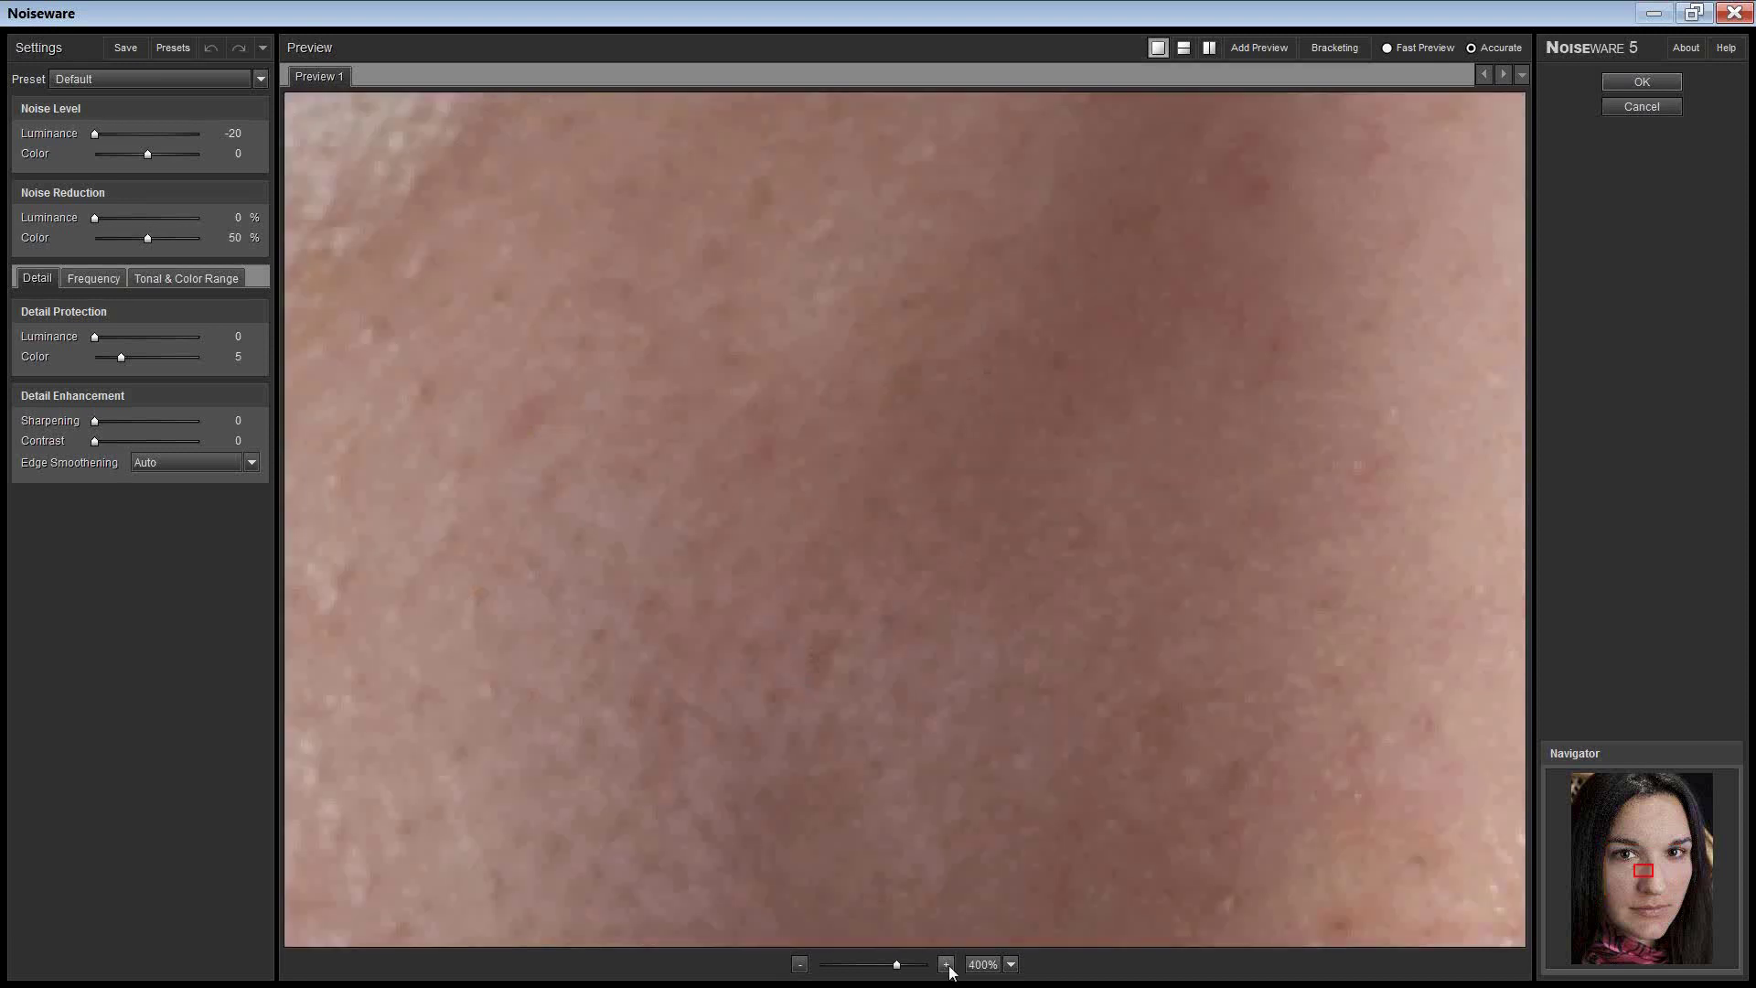
{"action": "left_click", "coordinate": [947, 965]}
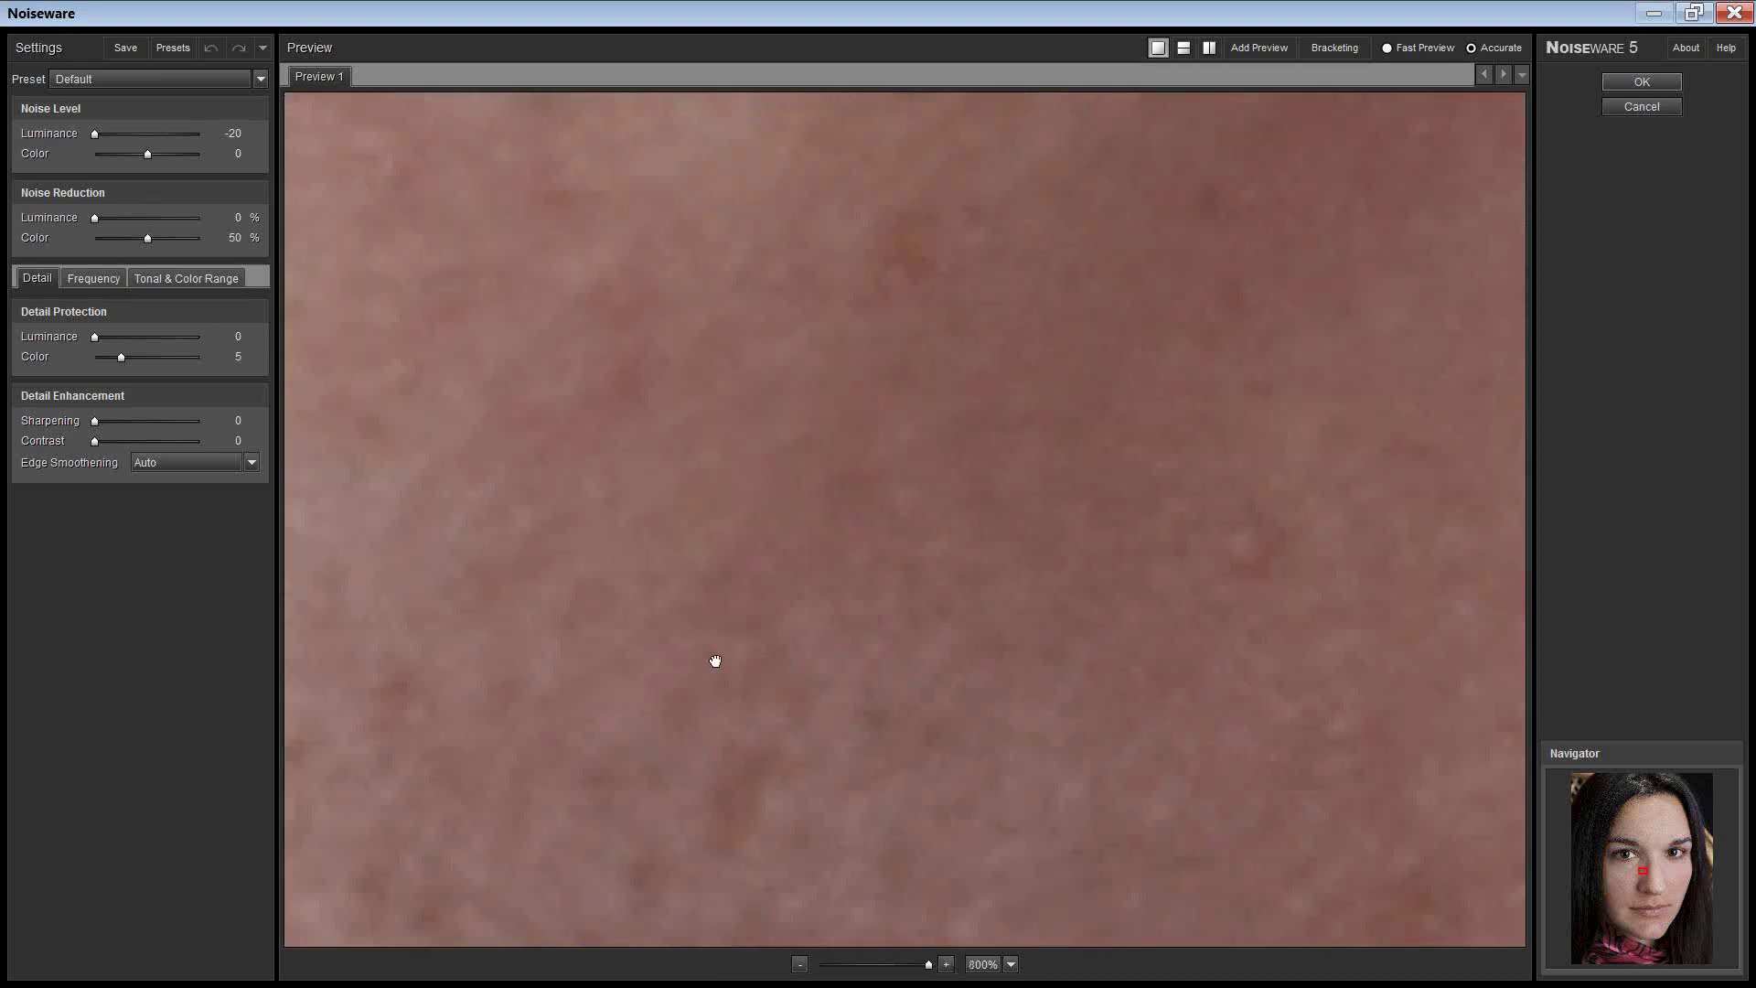
{"action": "left_click_drag", "start_coordinate": [716, 661], "coordinate": [988, 640]}
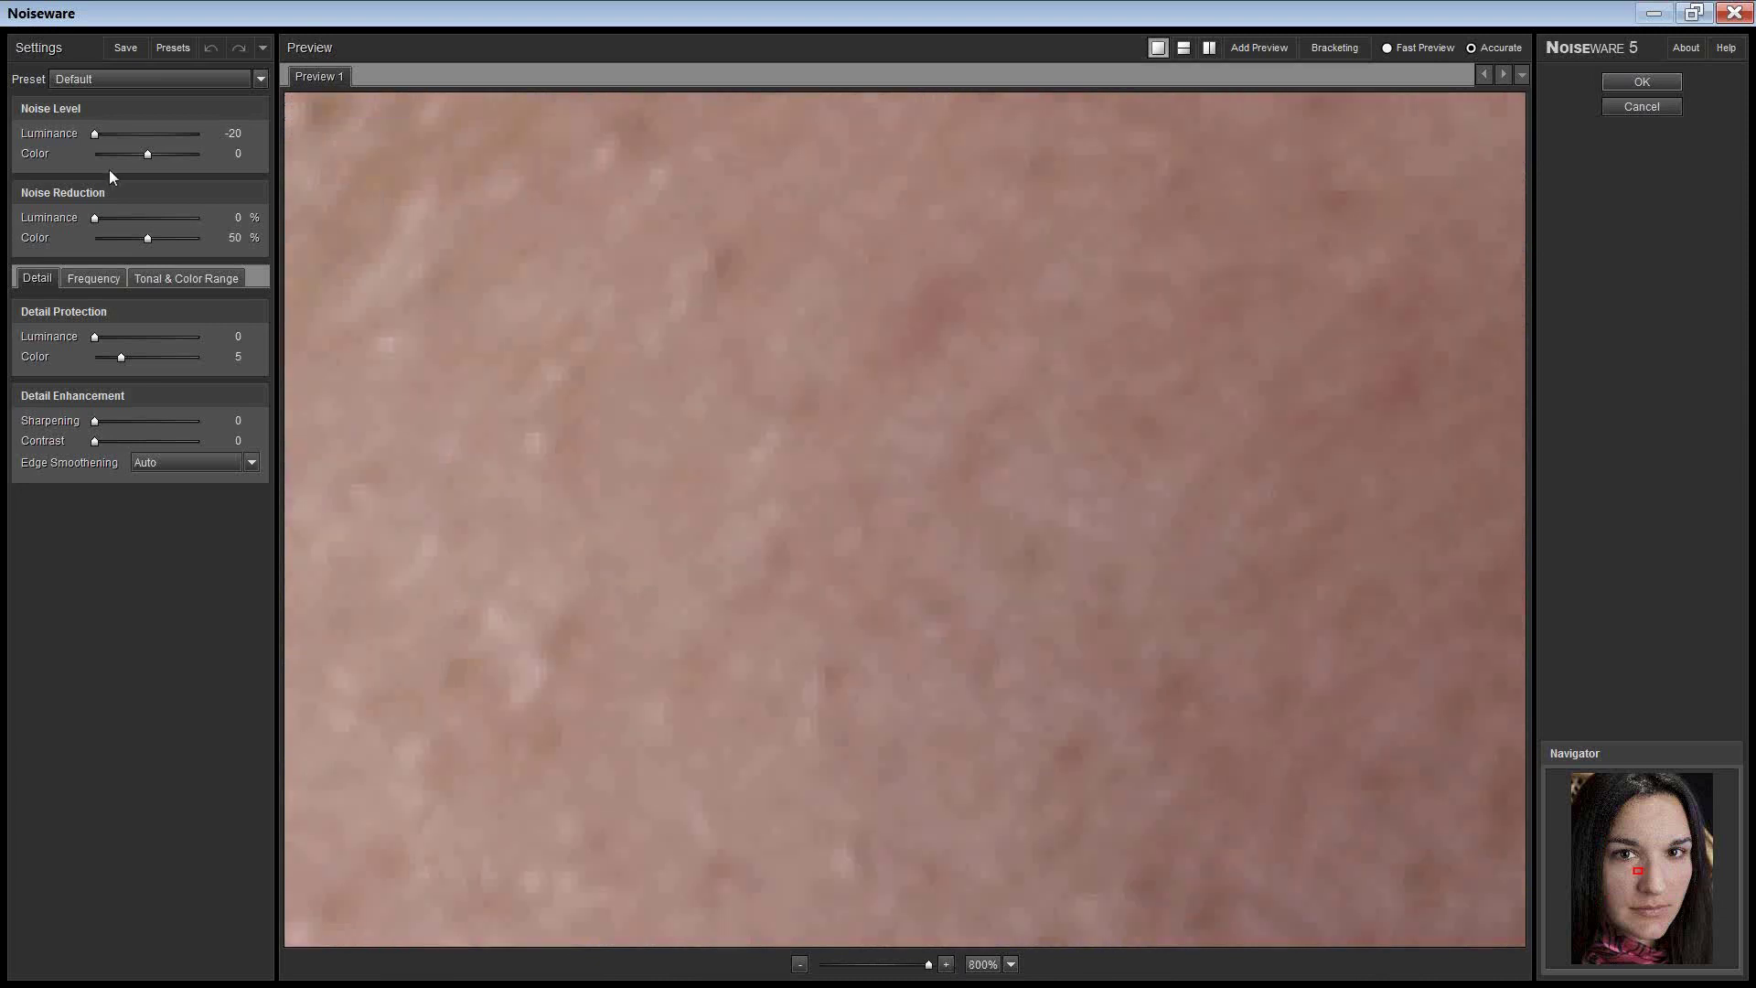
Set colour noise reduction and colour detail protection to 0, then pan along the lower eyelashes
{"action": "left_click", "coordinate": [68, 238]}
{"action": "left_click_drag", "start_coordinate": [120, 362], "coordinate": [7, 362]}
{"action": "mouse_move", "coordinate": [935, 410]}
{"action": "left_mouse_down"}
{"action": "mouse_move", "coordinate": [976, 467]}
{"action": "mouse_move", "coordinate": [1002, 368]}
{"action": "mouse_move", "coordinate": [843, 495]}
{"action": "mouse_move", "coordinate": [1054, 706]}
{"action": "mouse_move", "coordinate": [836, 587]}
{"action": "left_mouse_up"}
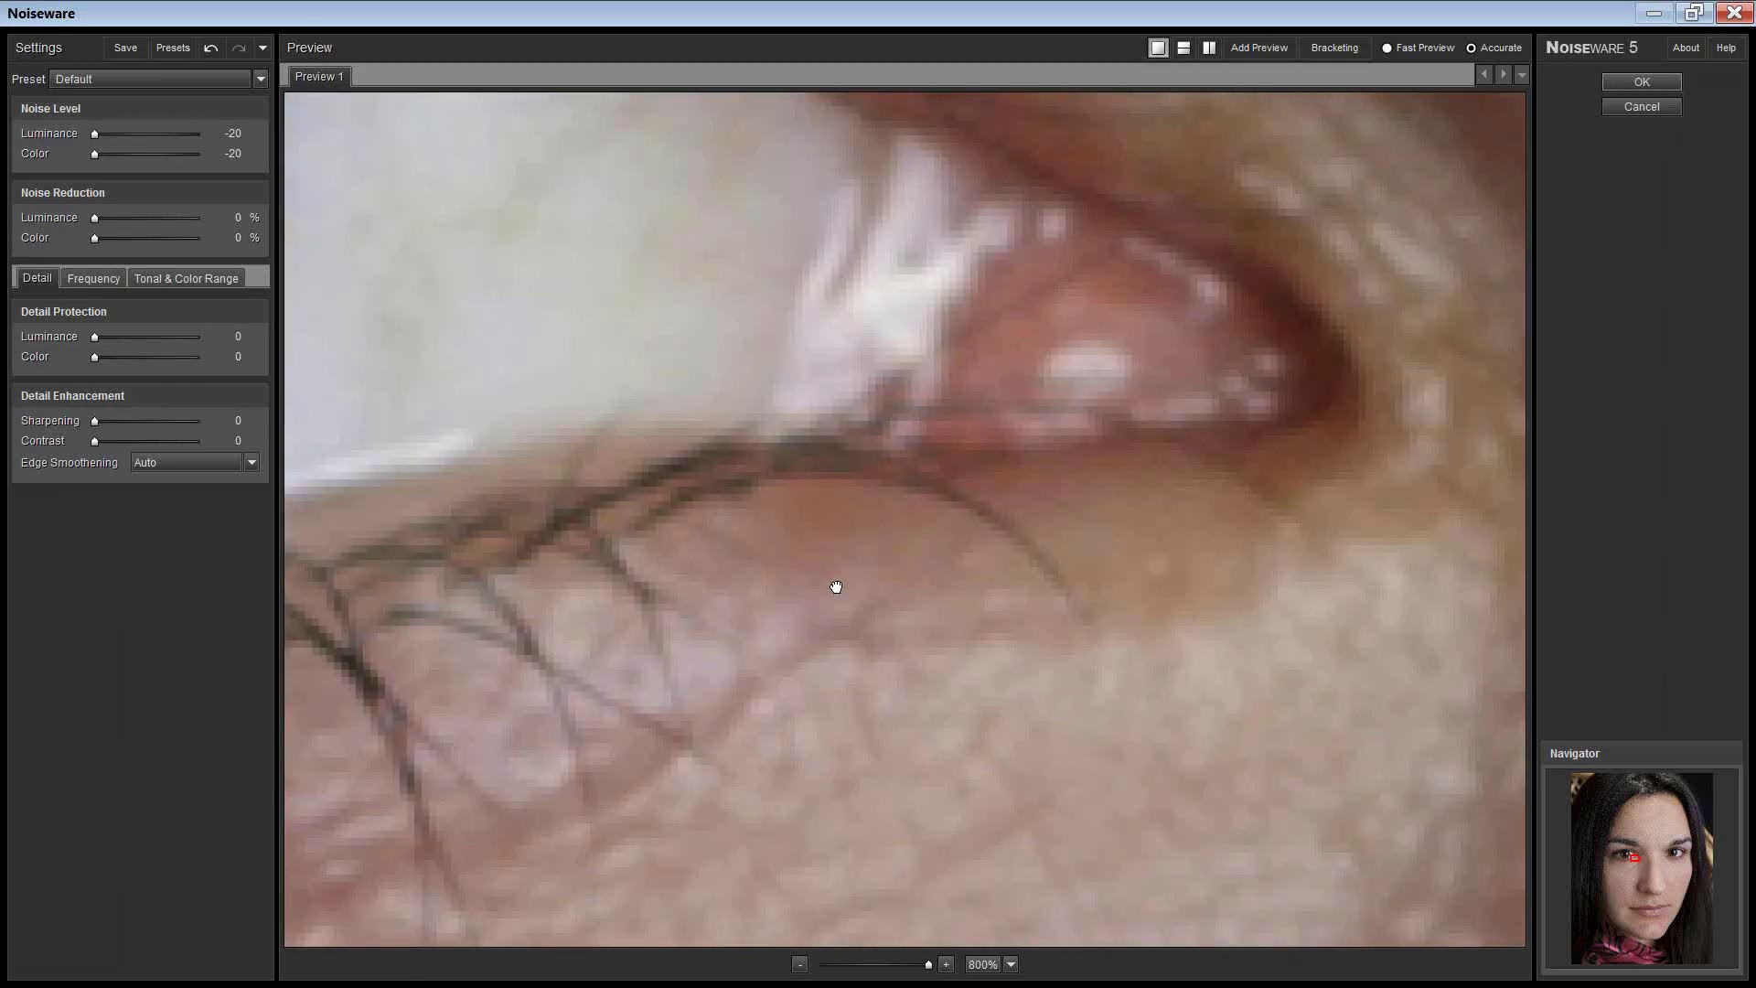
{"action": "left_click_drag", "start_coordinate": [836, 587], "coordinate": [947, 620]}
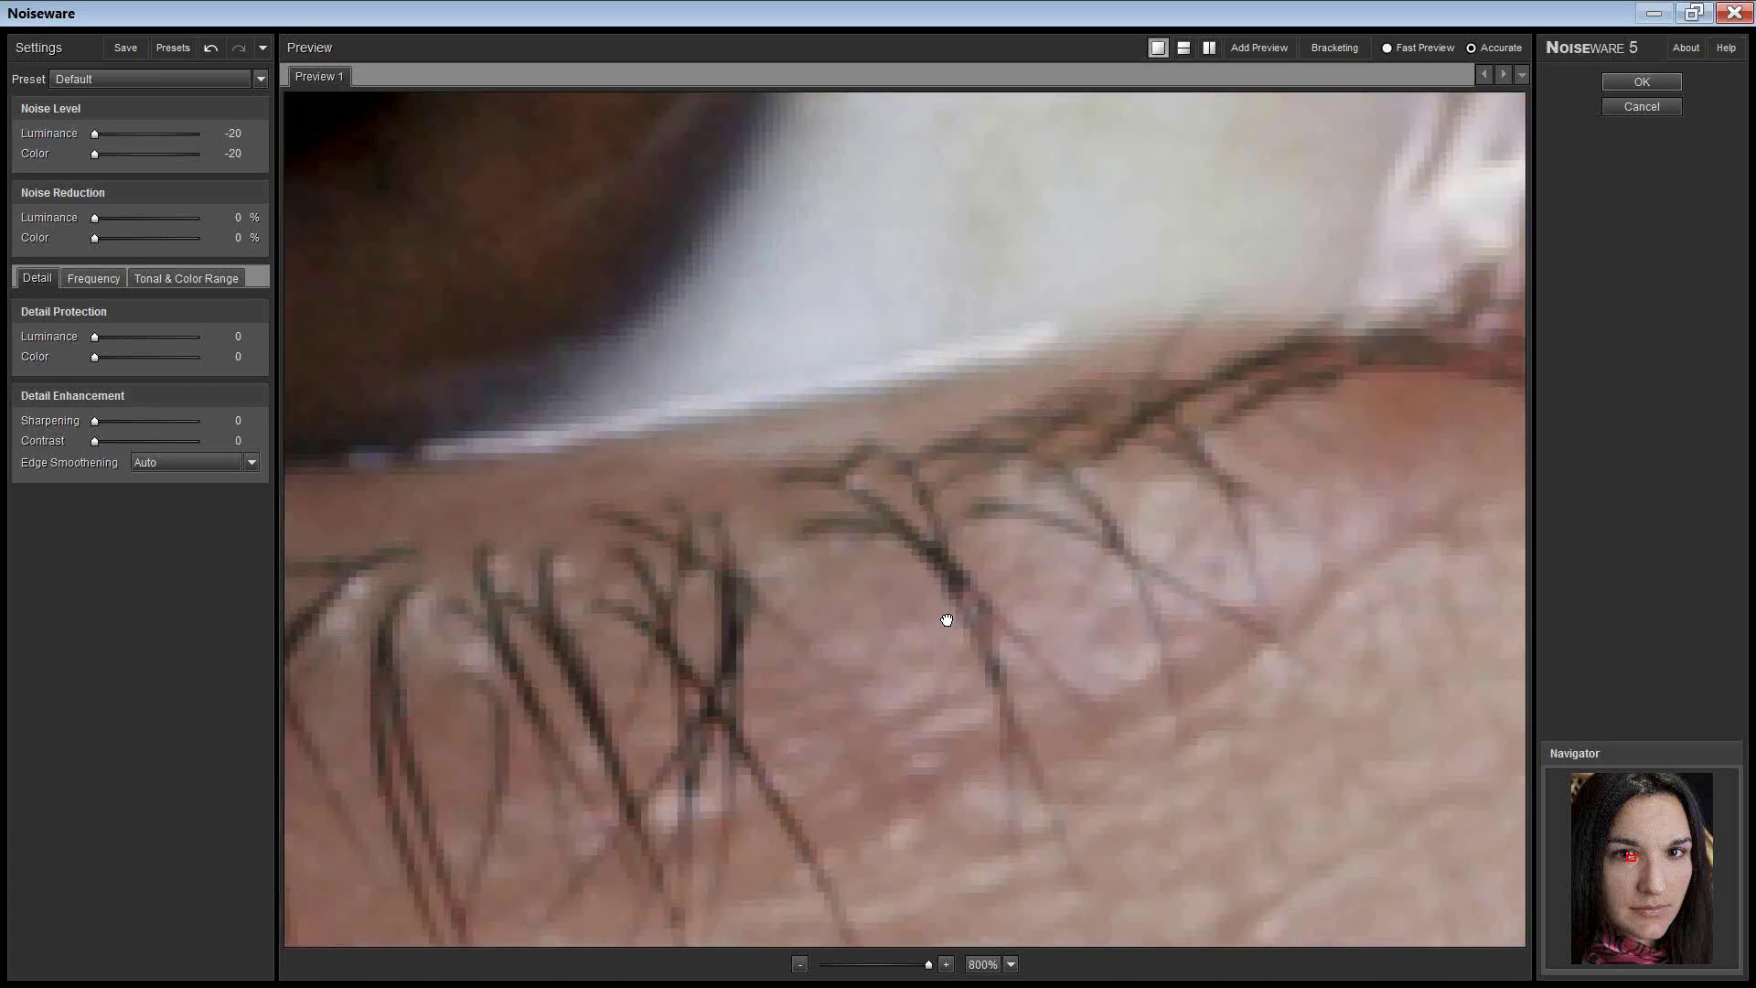
{"action": "mouse_move", "coordinate": [947, 621]}
{"action": "left_mouse_down"}
{"action": "mouse_move", "coordinate": [1117, 593]}
{"action": "mouse_move", "coordinate": [577, 508]}
{"action": "left_mouse_up"}
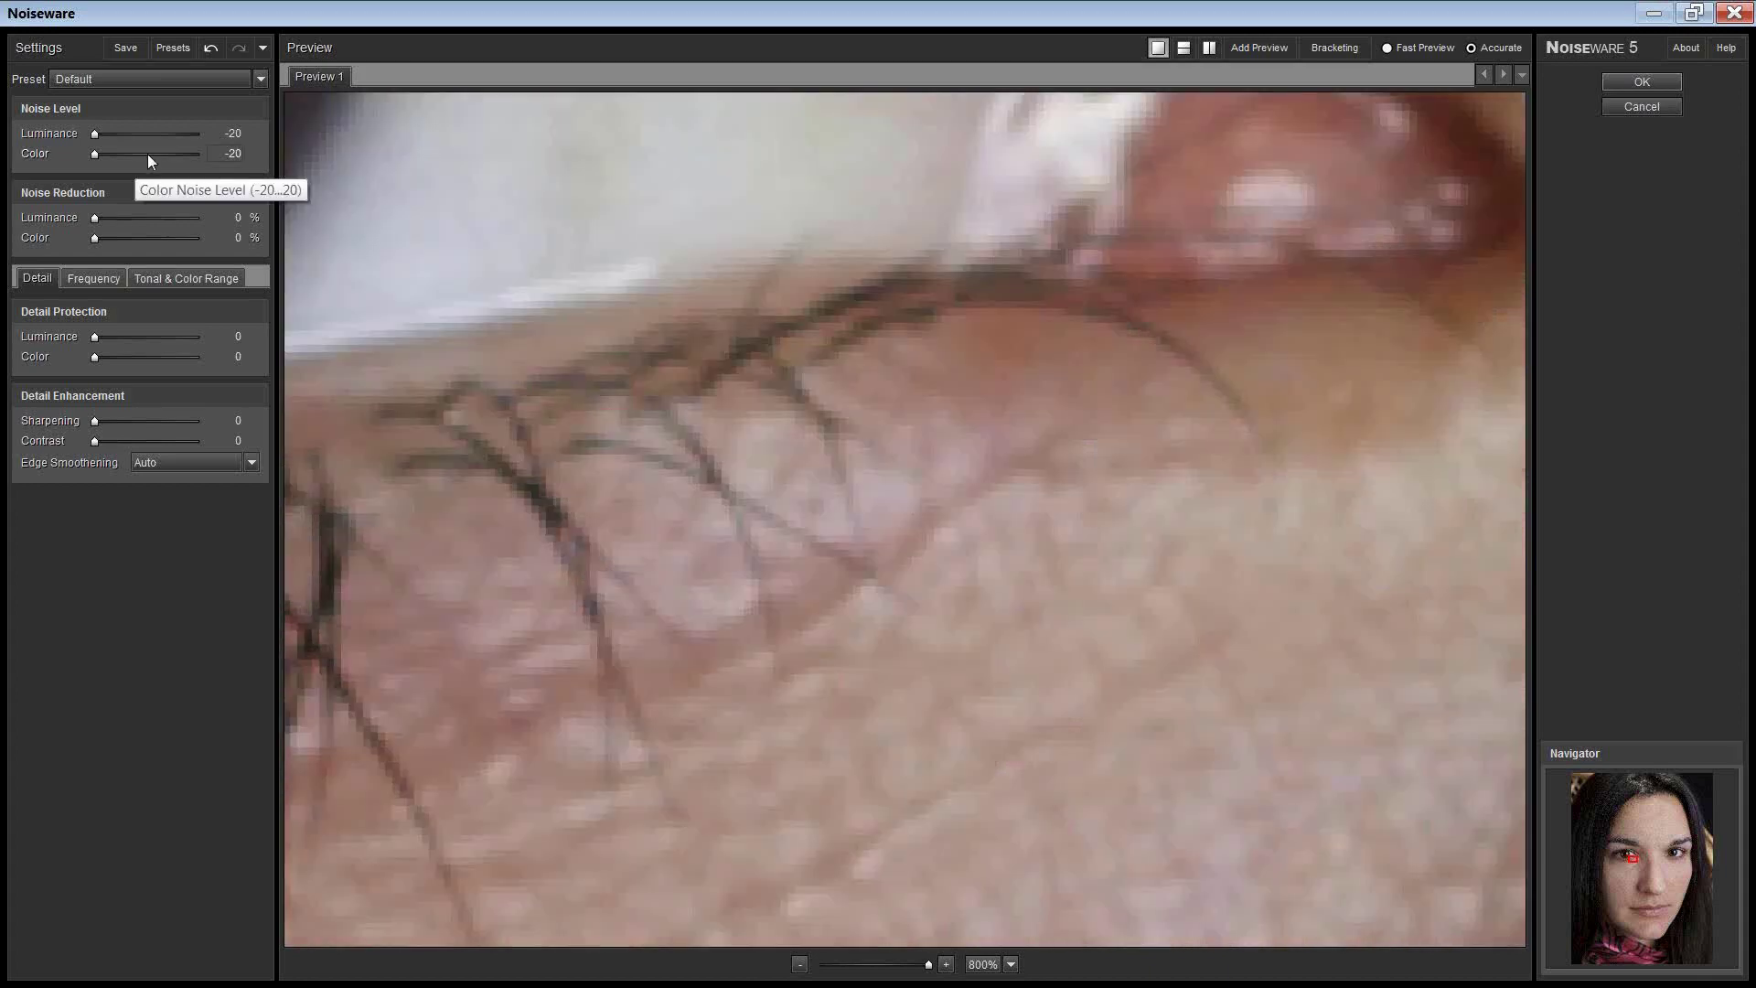
Set colour noise level to 0 and colour noise reduction to 50%, with a before/after split view
{"action": "left_click", "coordinate": [150, 155]}
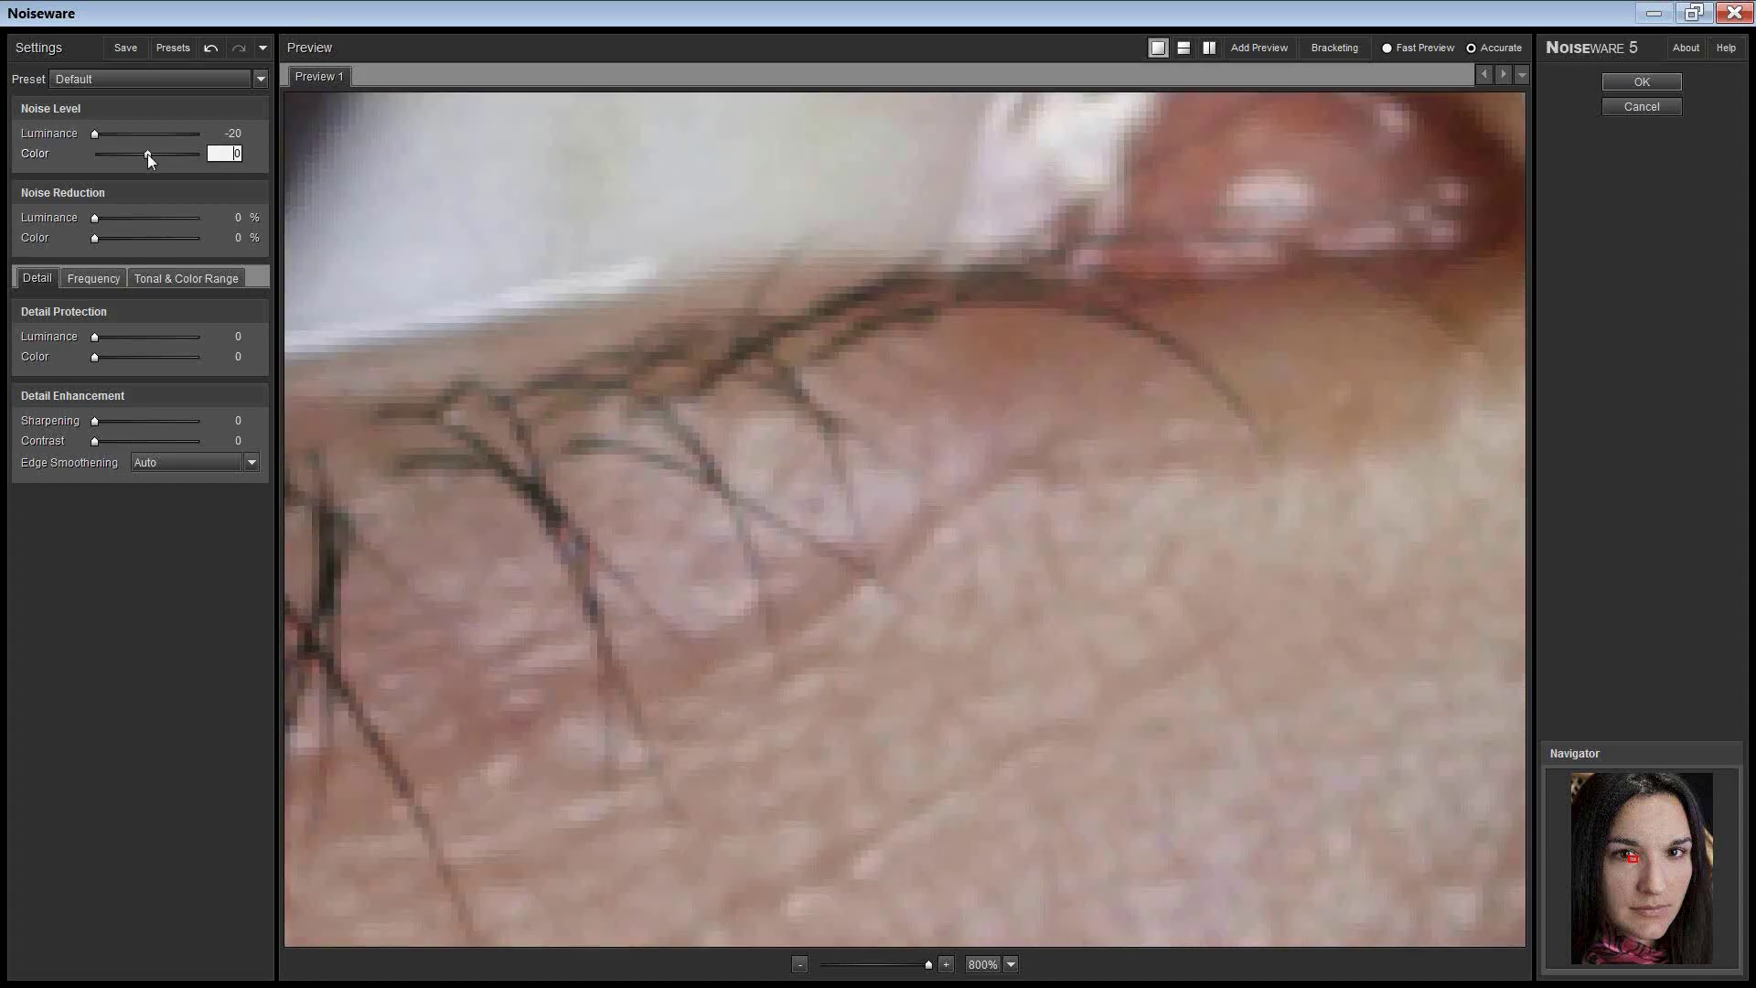
{"action": "left_click", "coordinate": [151, 238]}
{"action": "type", "text": "50"}
{"action": "key", "text": "Return"}
{"action": "left_click", "coordinate": [1208, 50]}
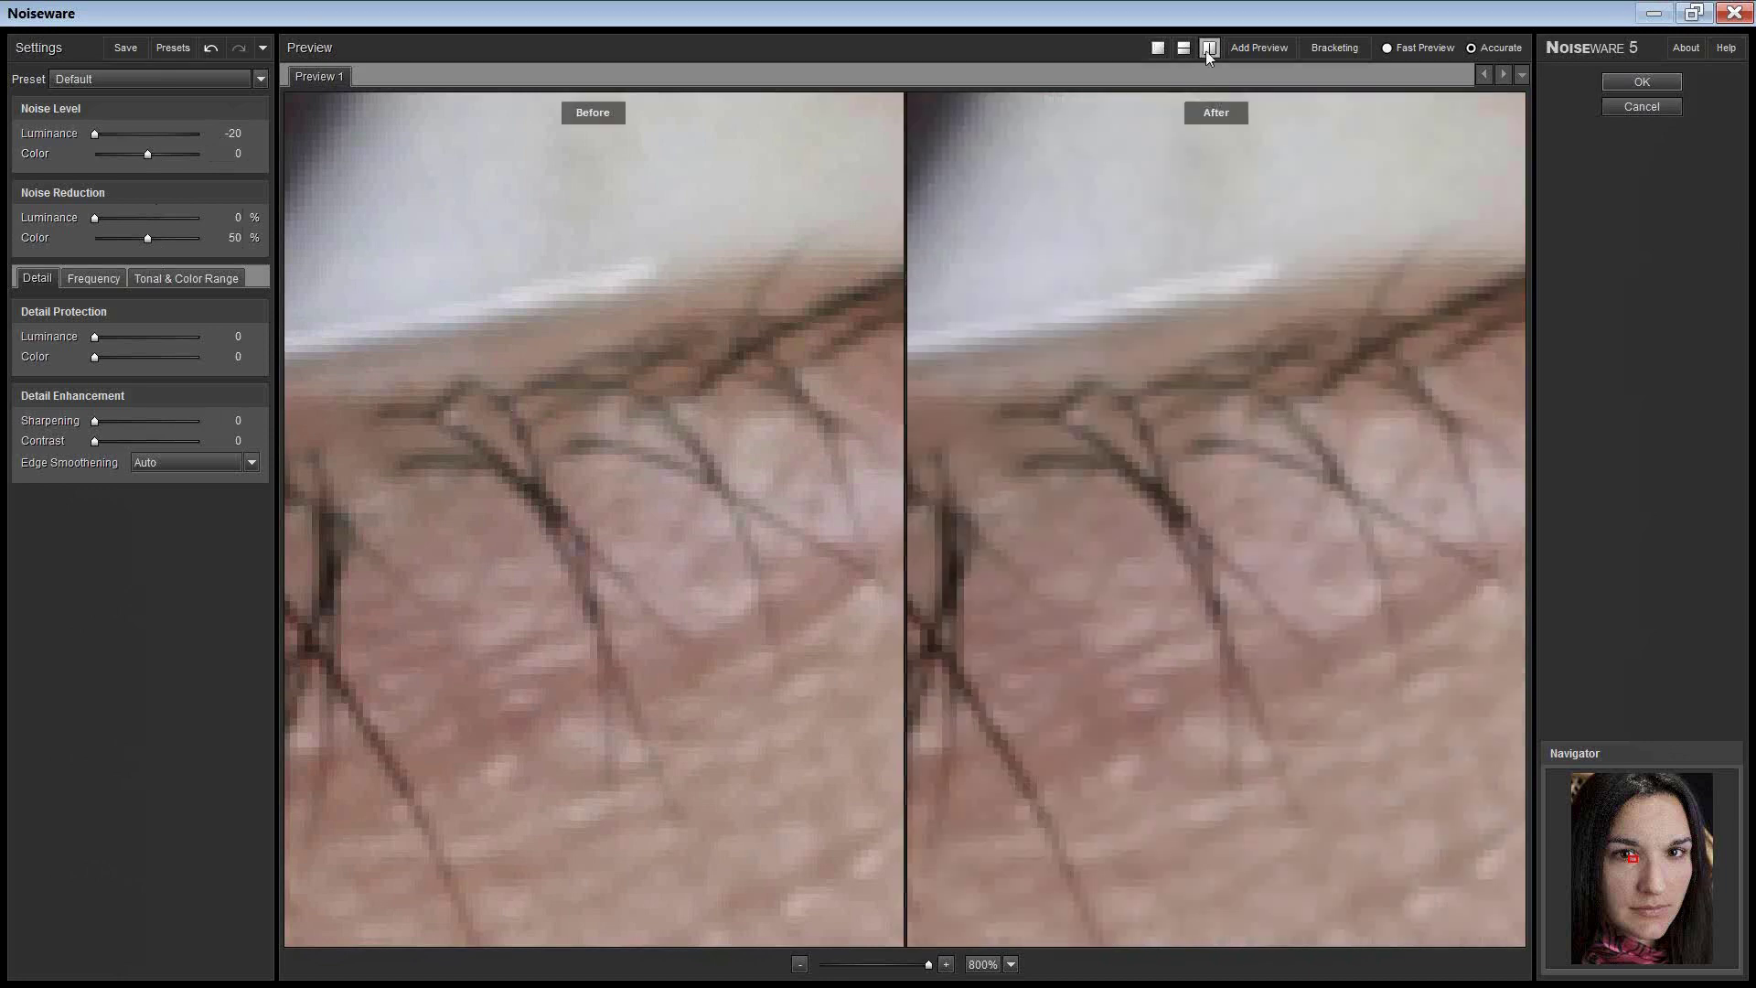
Pan both before/after previews across the eyelashes, plain skin and the hairs at the top
{"action": "mouse_move", "coordinate": [1244, 529]}
{"action": "left_mouse_down"}
{"action": "mouse_move", "coordinate": [1219, 483]}
{"action": "mouse_move", "coordinate": [1104, 630]}
{"action": "left_mouse_up"}
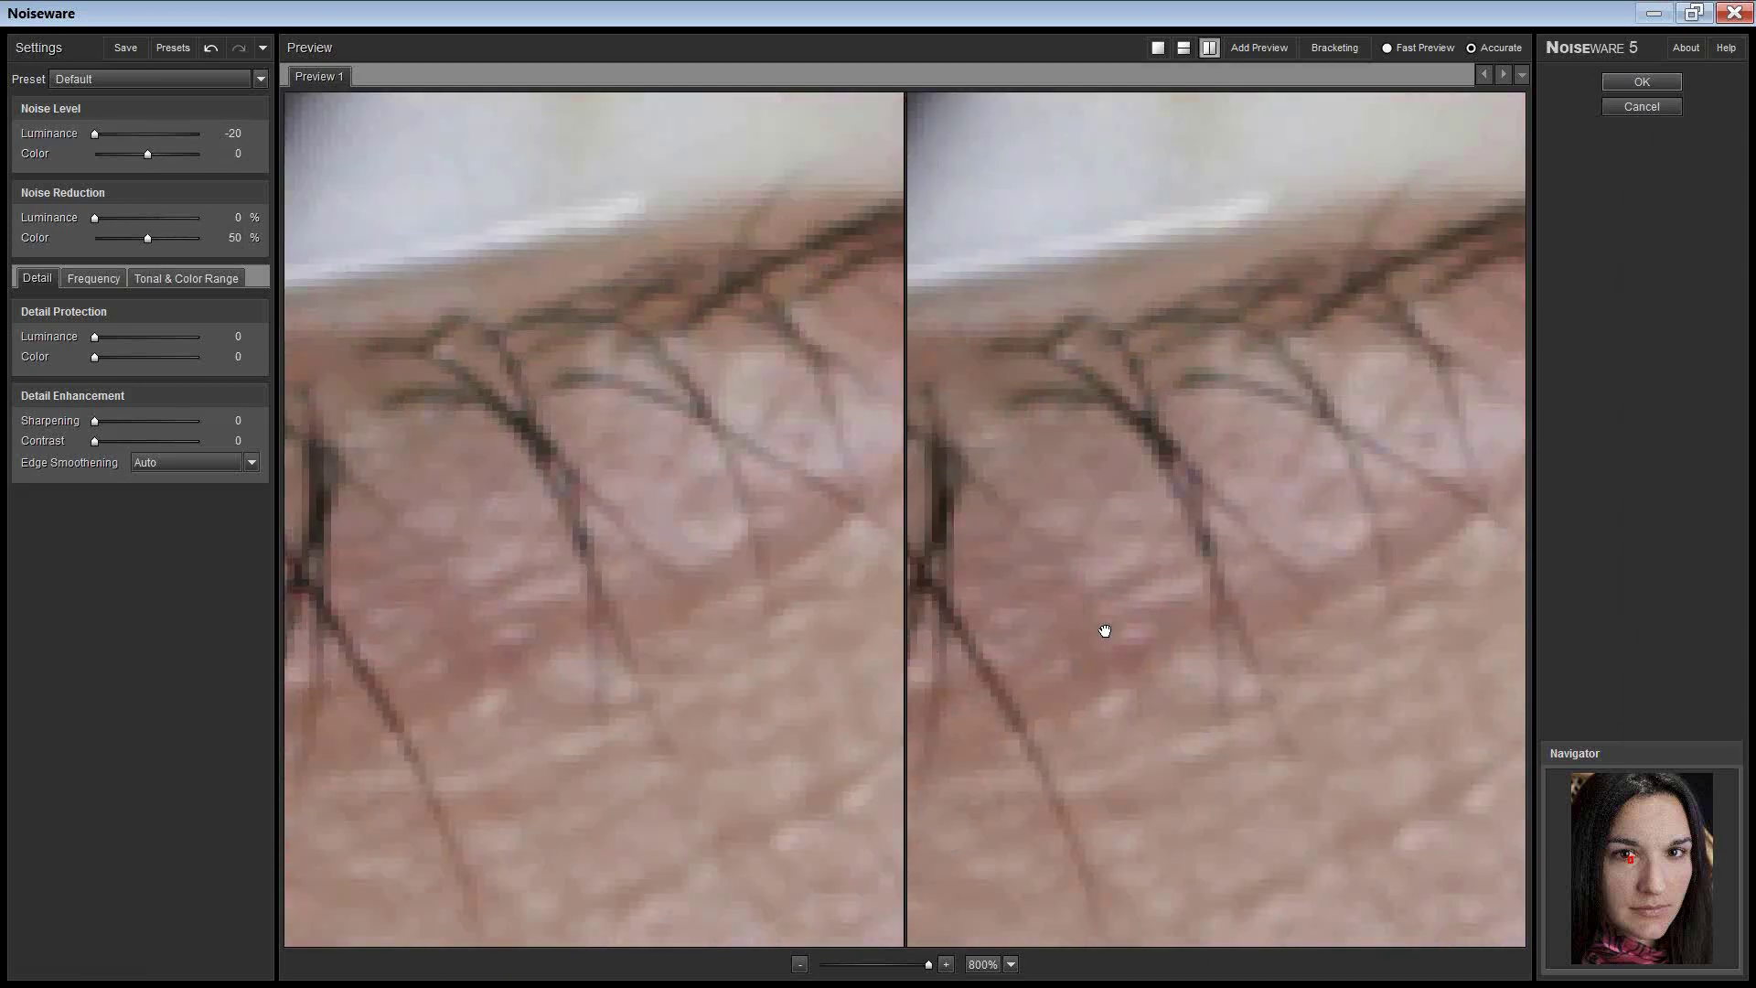
{"action": "mouse_move", "coordinate": [1106, 630]}
{"action": "left_mouse_down"}
{"action": "mouse_move", "coordinate": [1027, 685]}
{"action": "mouse_move", "coordinate": [1302, 580]}
{"action": "left_mouse_up"}
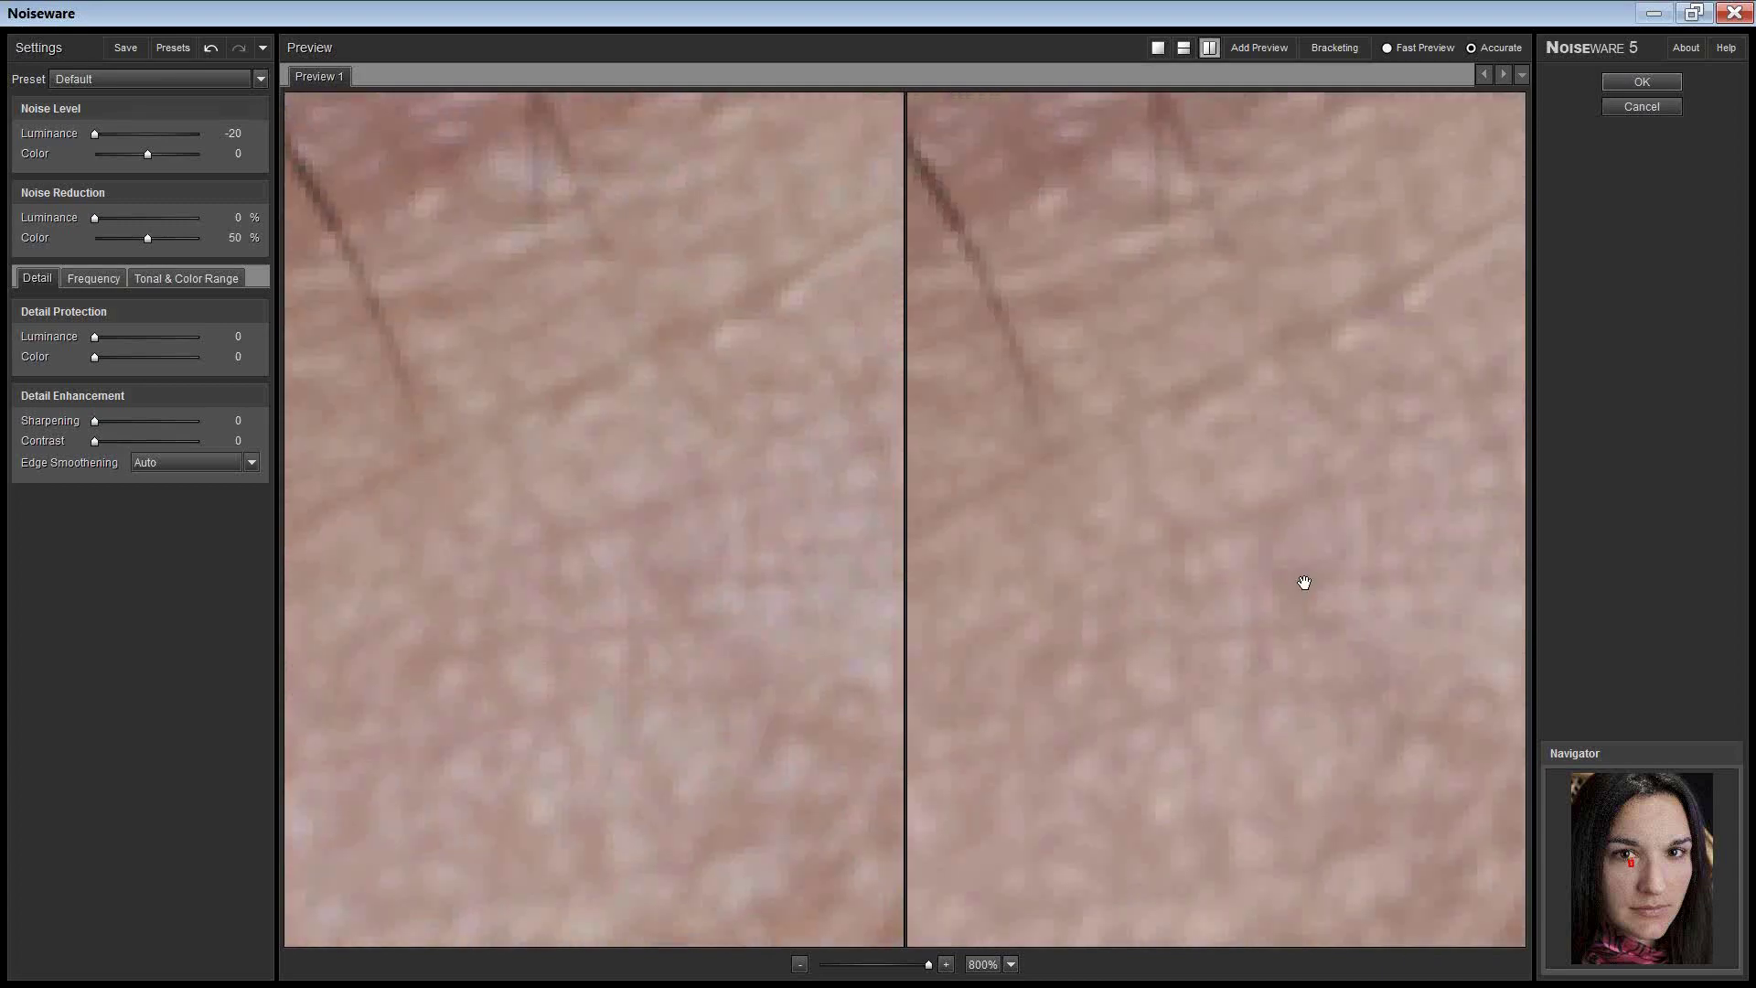
{"action": "mouse_move", "coordinate": [1133, 661]}
{"action": "left_mouse_down"}
{"action": "mouse_move", "coordinate": [1303, 452]}
{"action": "mouse_move", "coordinate": [1112, 577]}
{"action": "left_mouse_up"}
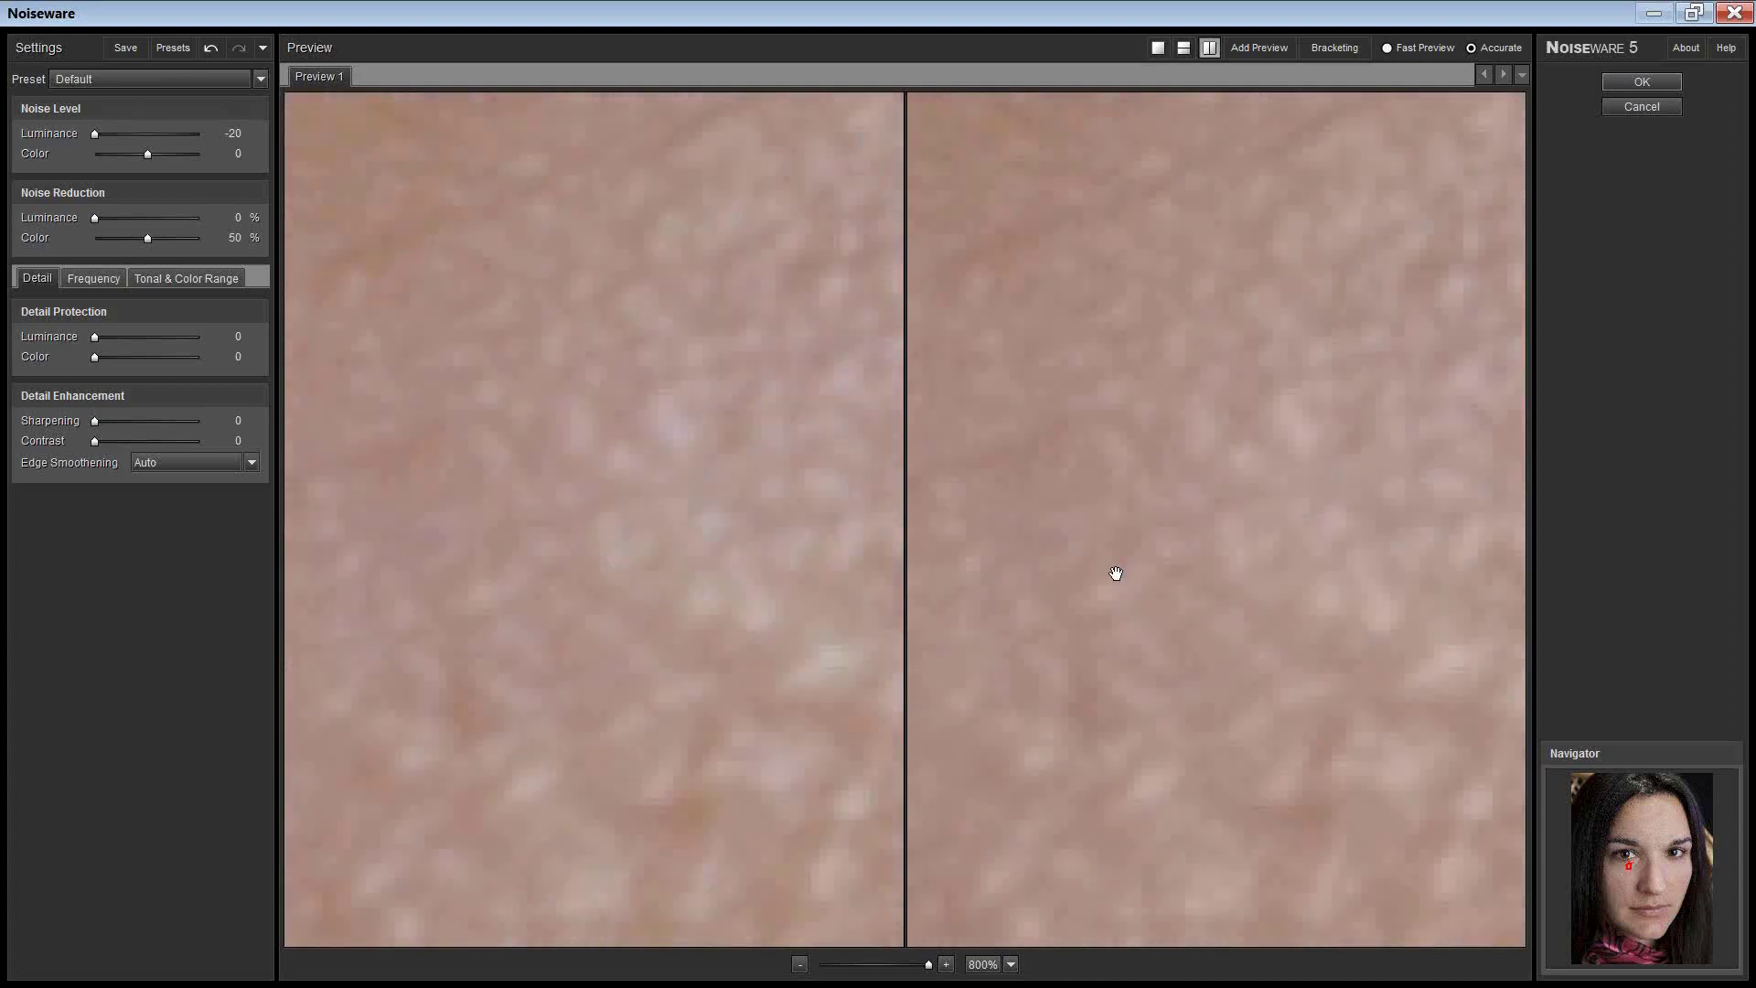
{"action": "left_click_drag", "start_coordinate": [1074, 458], "coordinate": [1125, 408]}
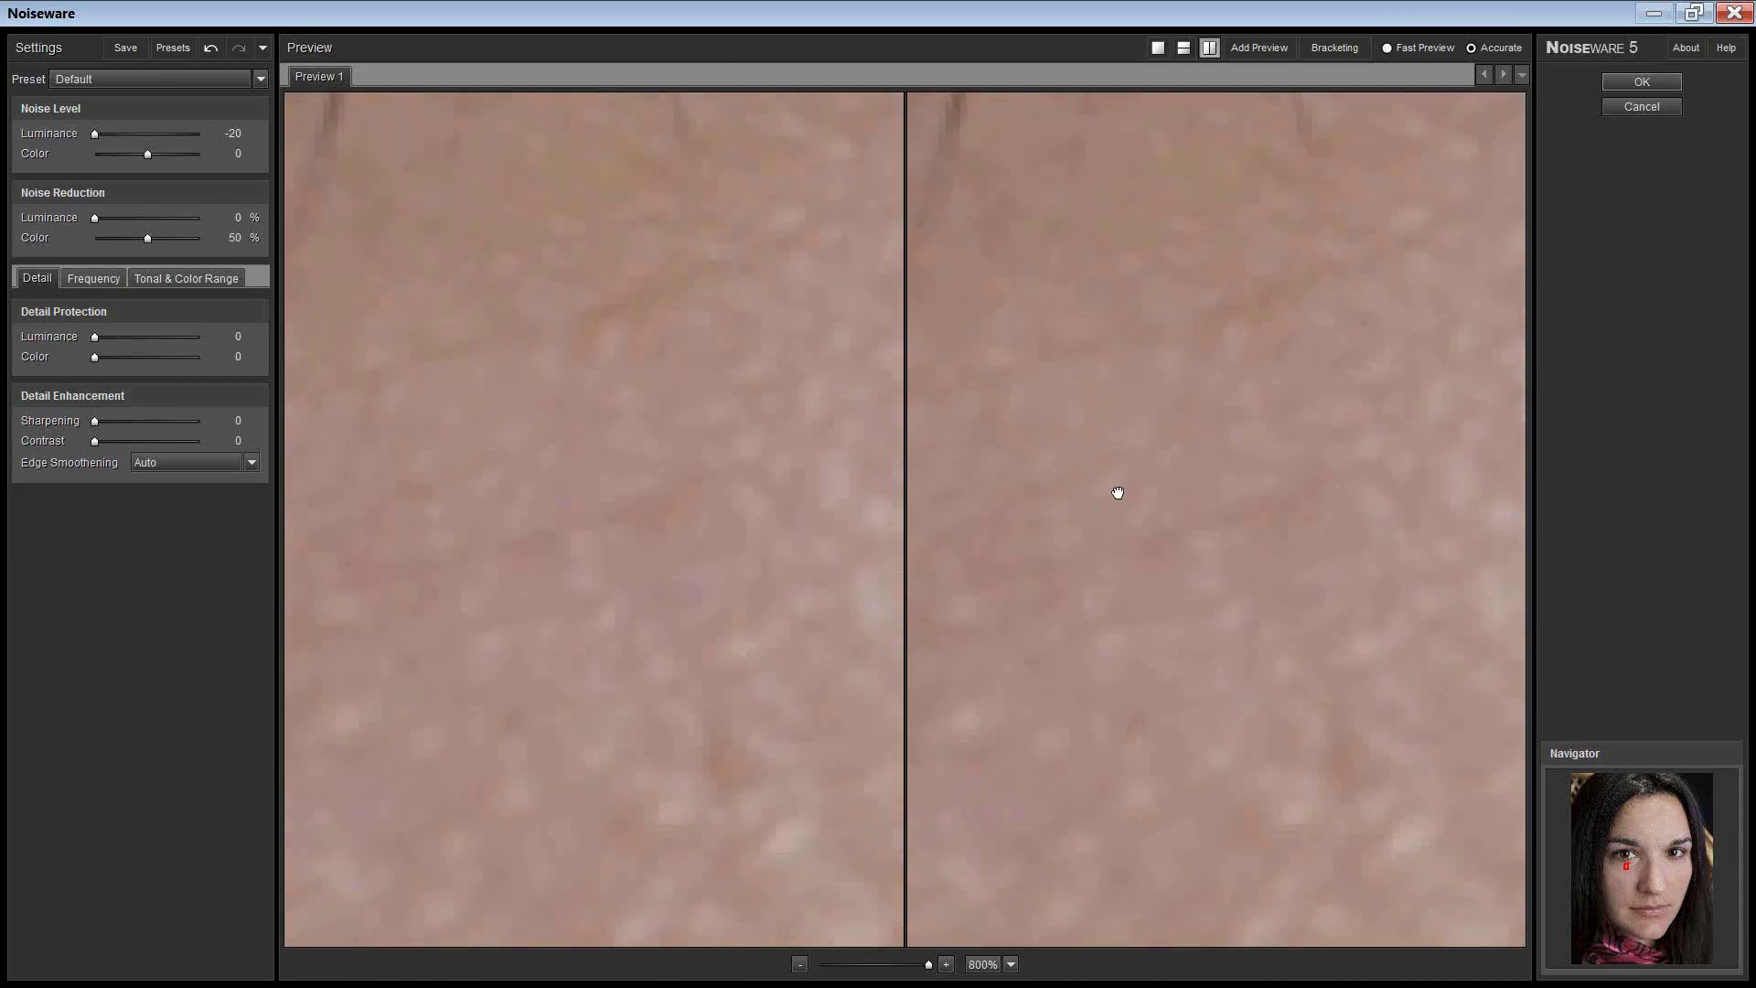
{"action": "mouse_move", "coordinate": [1119, 493]}
{"action": "left_mouse_down"}
{"action": "mouse_move", "coordinate": [1219, 510]}
{"action": "mouse_move", "coordinate": [1182, 724]}
{"action": "left_mouse_up"}
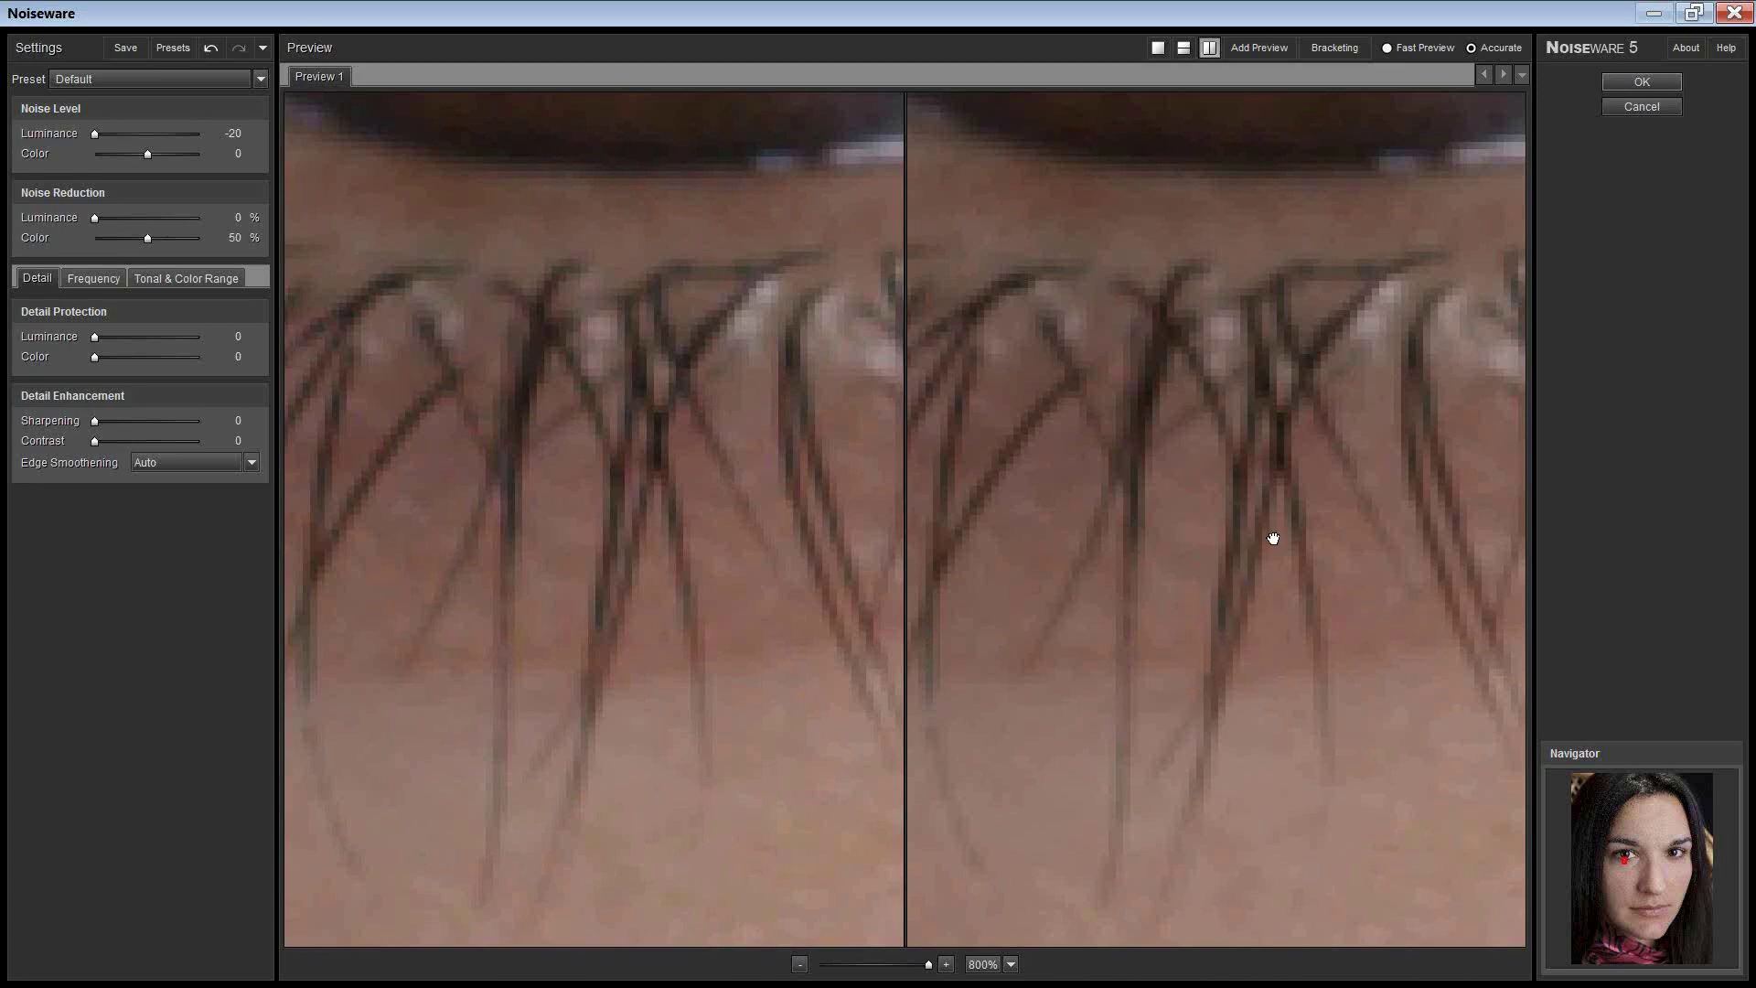
{"action": "mouse_move", "coordinate": [1273, 538]}
{"action": "left_mouse_down"}
{"action": "mouse_move", "coordinate": [1075, 562]}
{"action": "mouse_move", "coordinate": [1298, 472]}
{"action": "mouse_move", "coordinate": [1215, 258]}
{"action": "left_mouse_up"}
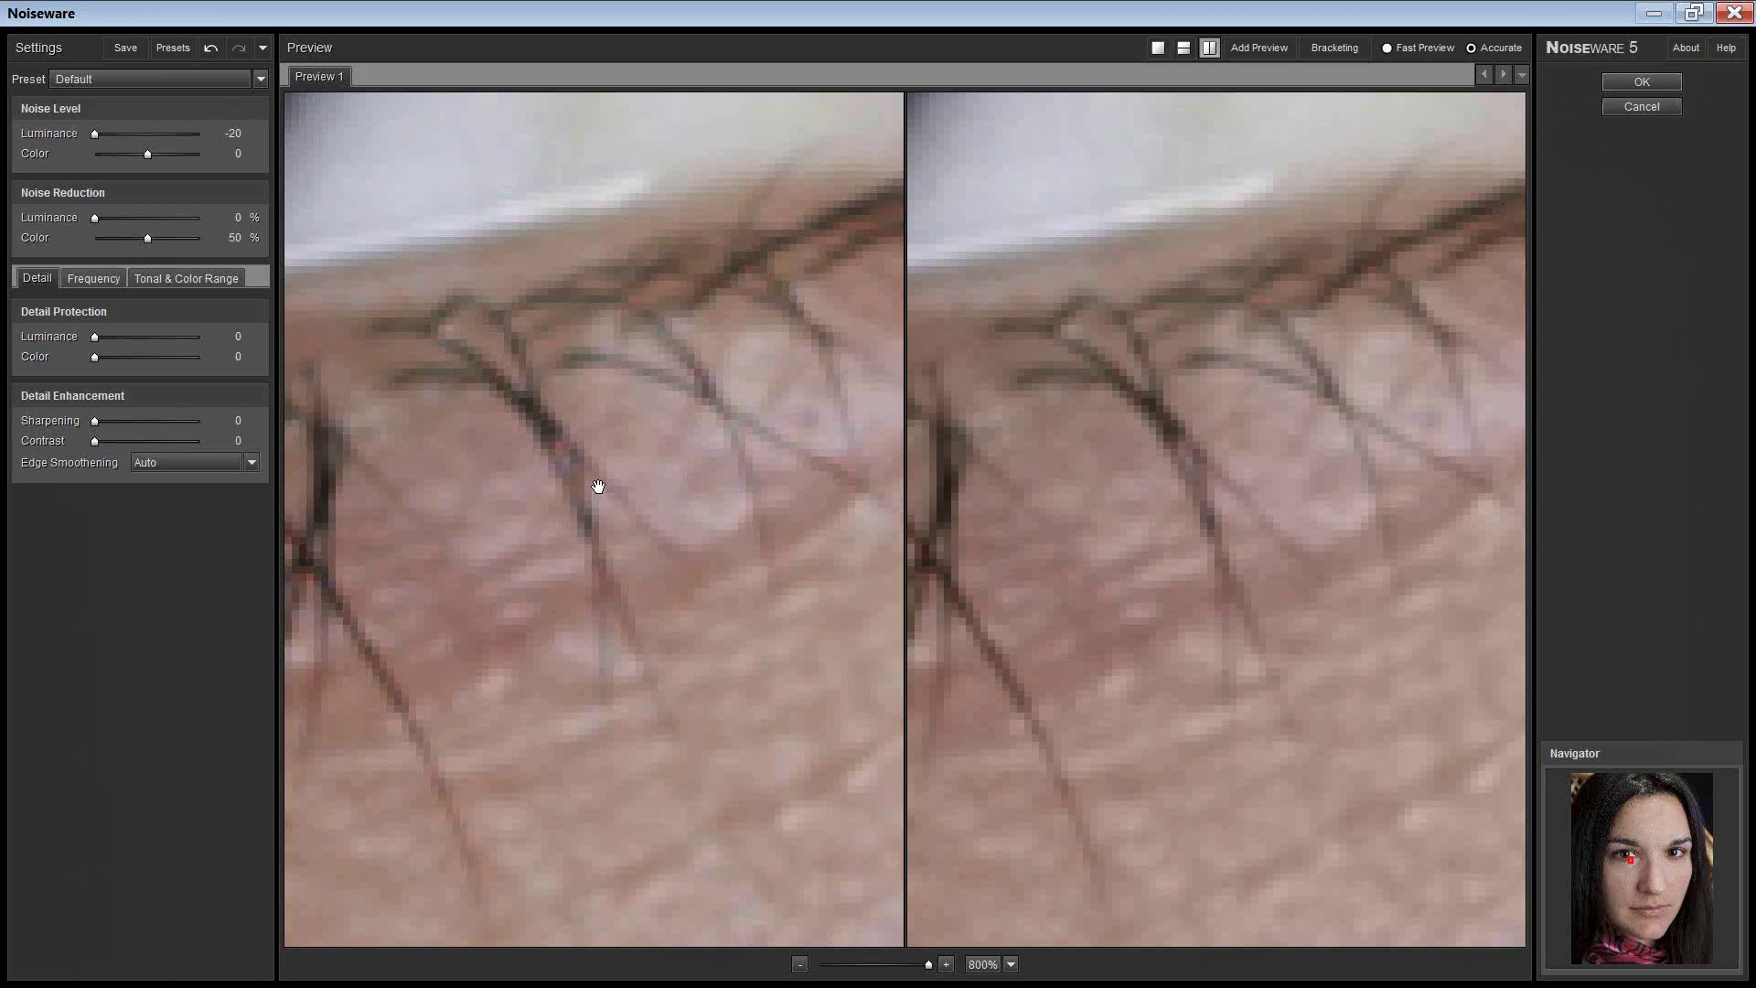
Raise Detail Enhancement sharpening, then settle it at a subtle 5
{"action": "left_click", "coordinate": [153, 422]}
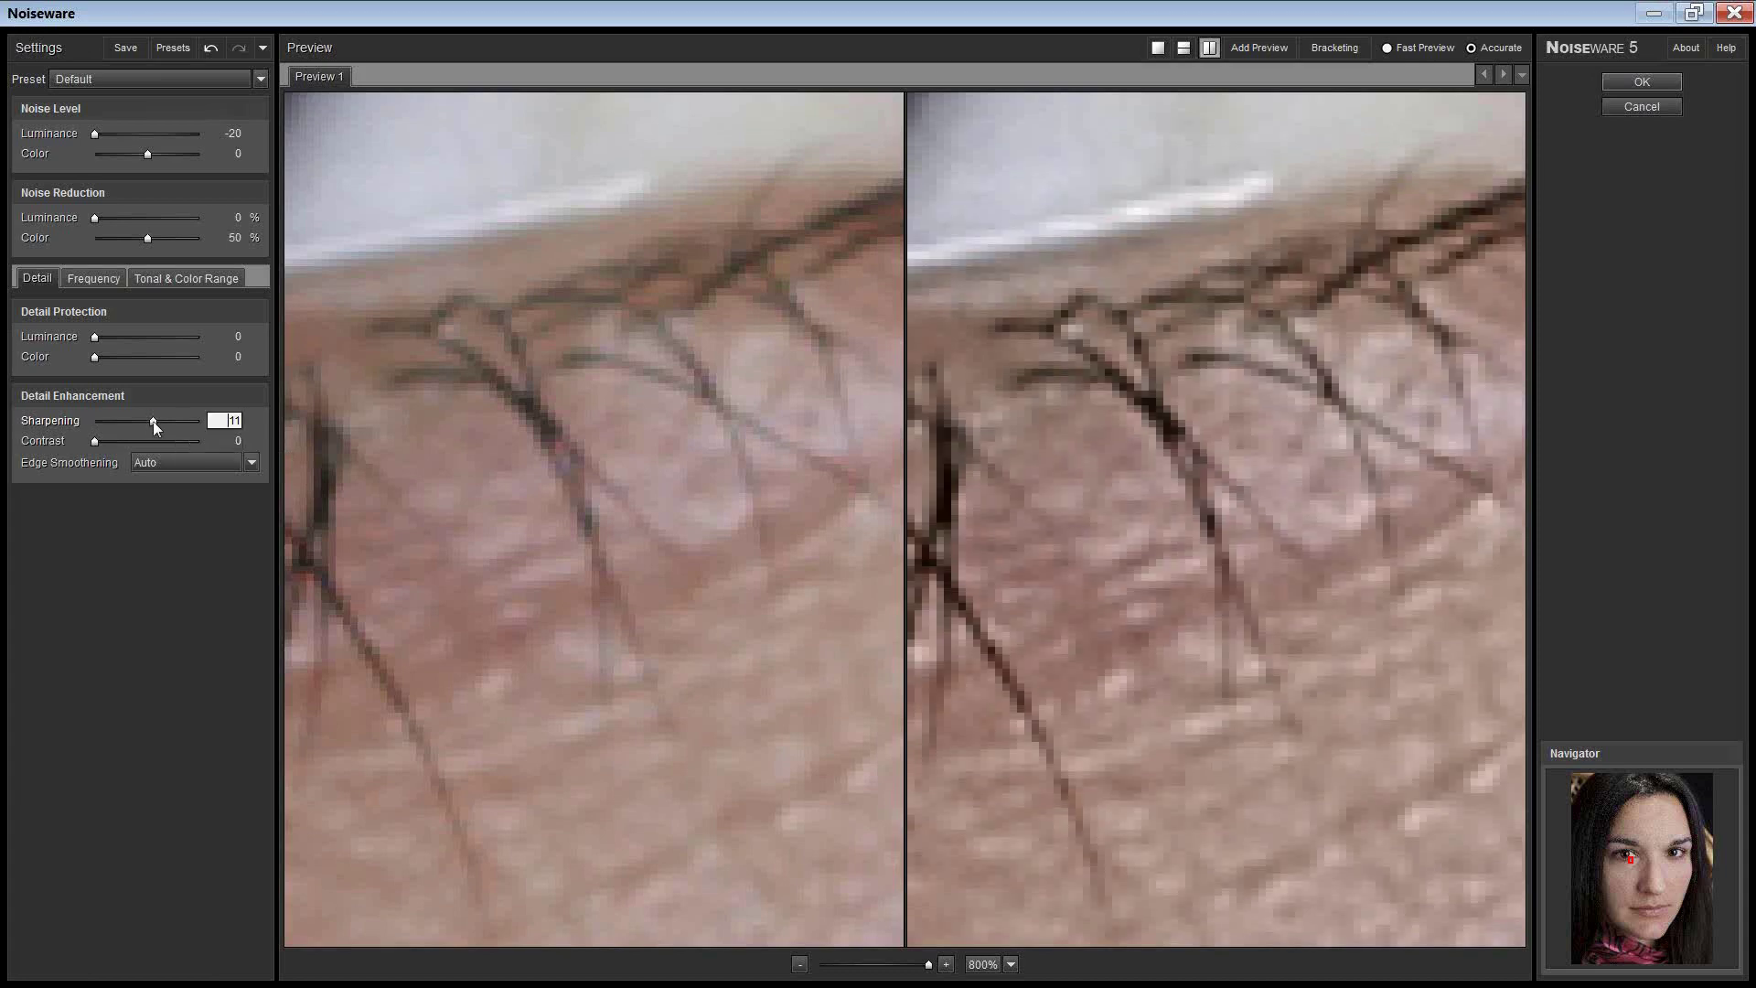
{"action": "left_click_drag", "start_coordinate": [152, 422], "coordinate": [169, 433]}
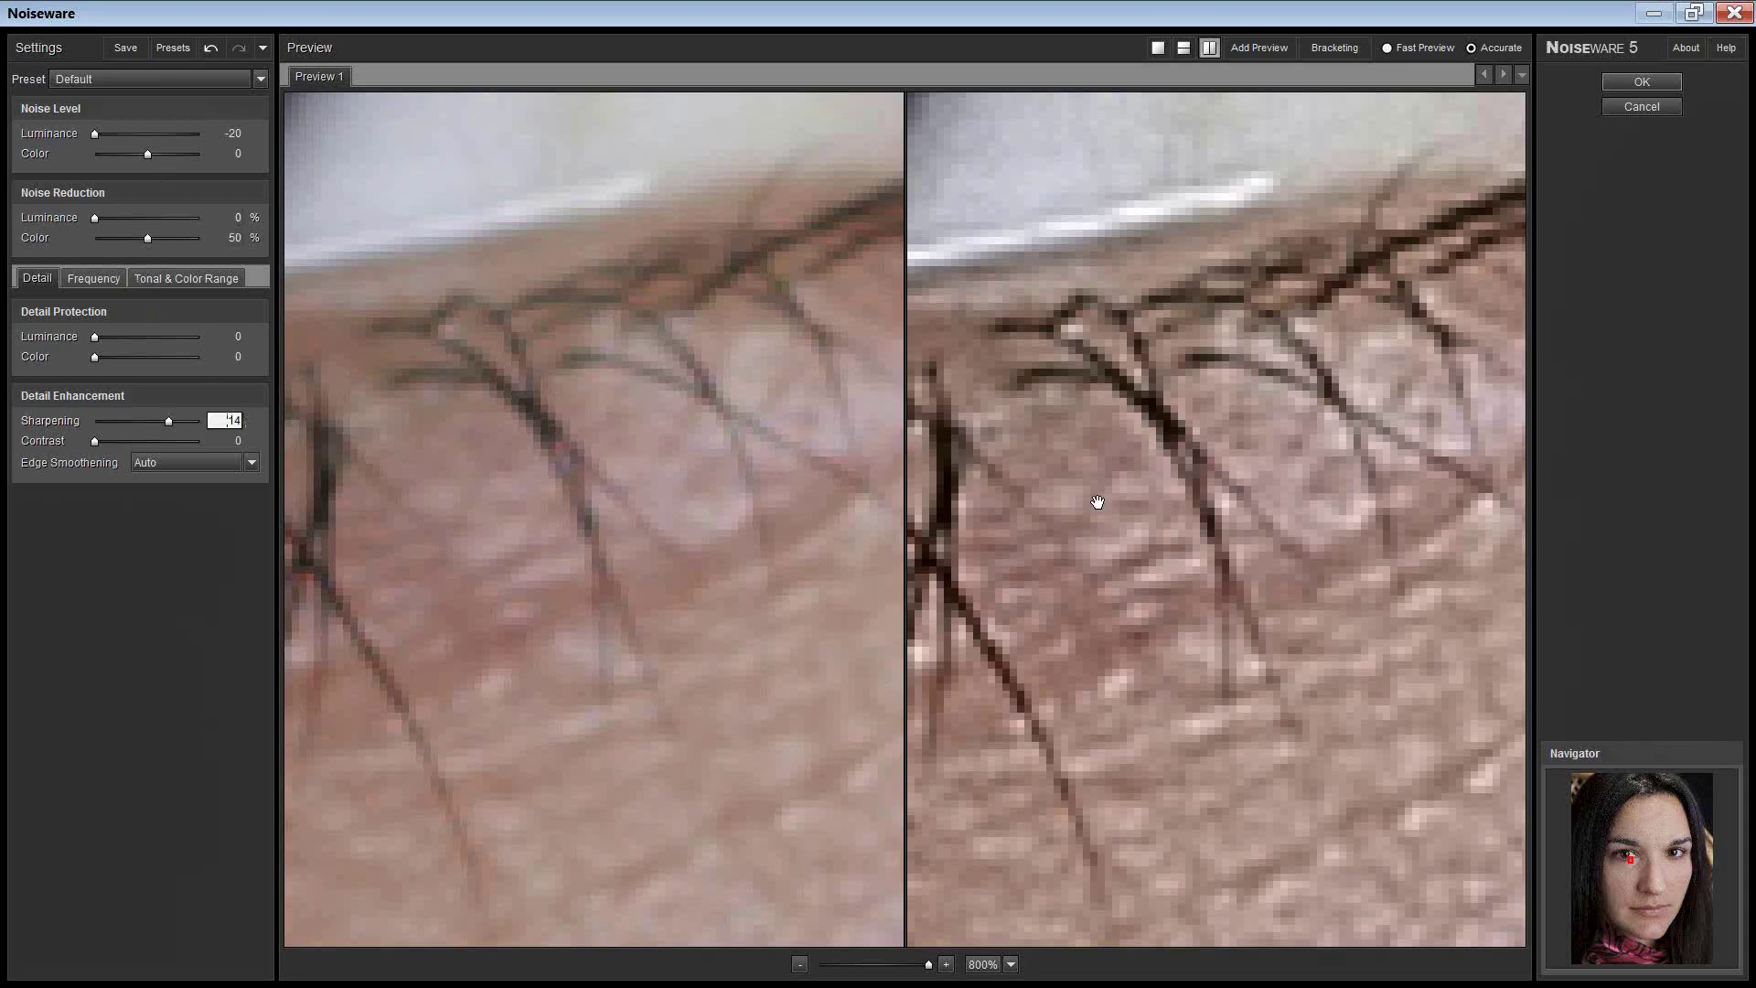
{"action": "left_click", "coordinate": [121, 420]}
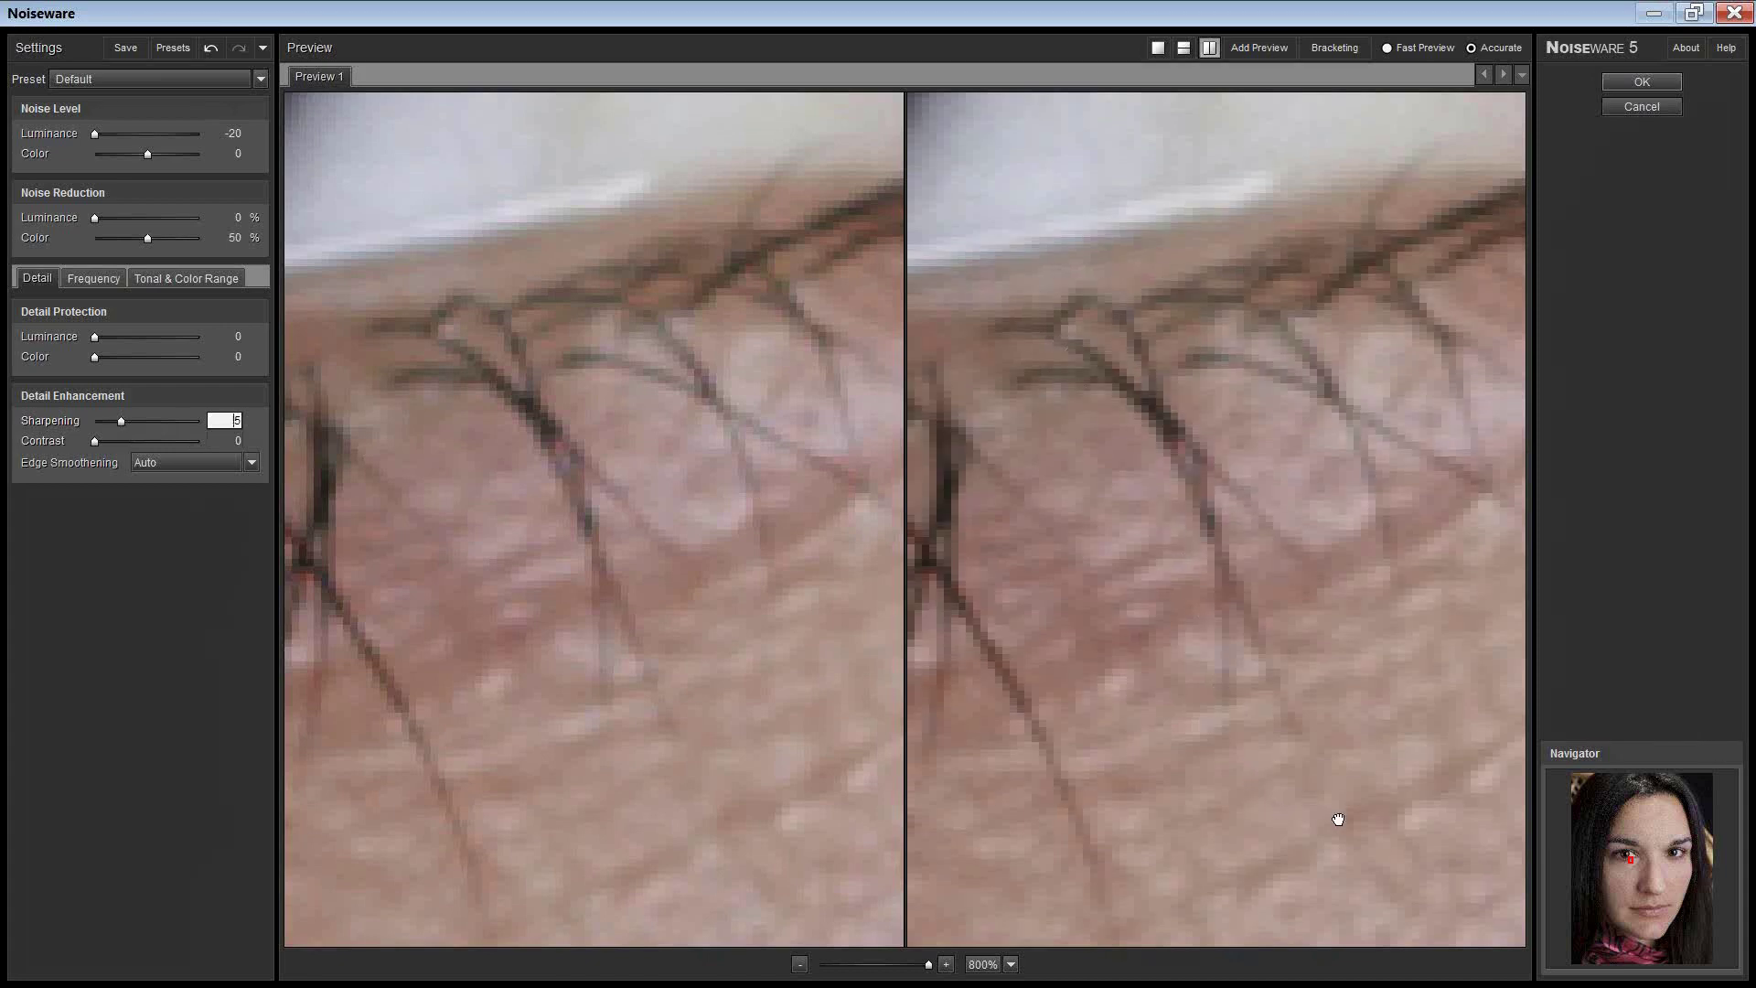
Pan to another skin area and zoom the preview out to see the whole eye
{"action": "left_click_drag", "start_coordinate": [1339, 819], "coordinate": [1267, 663]}
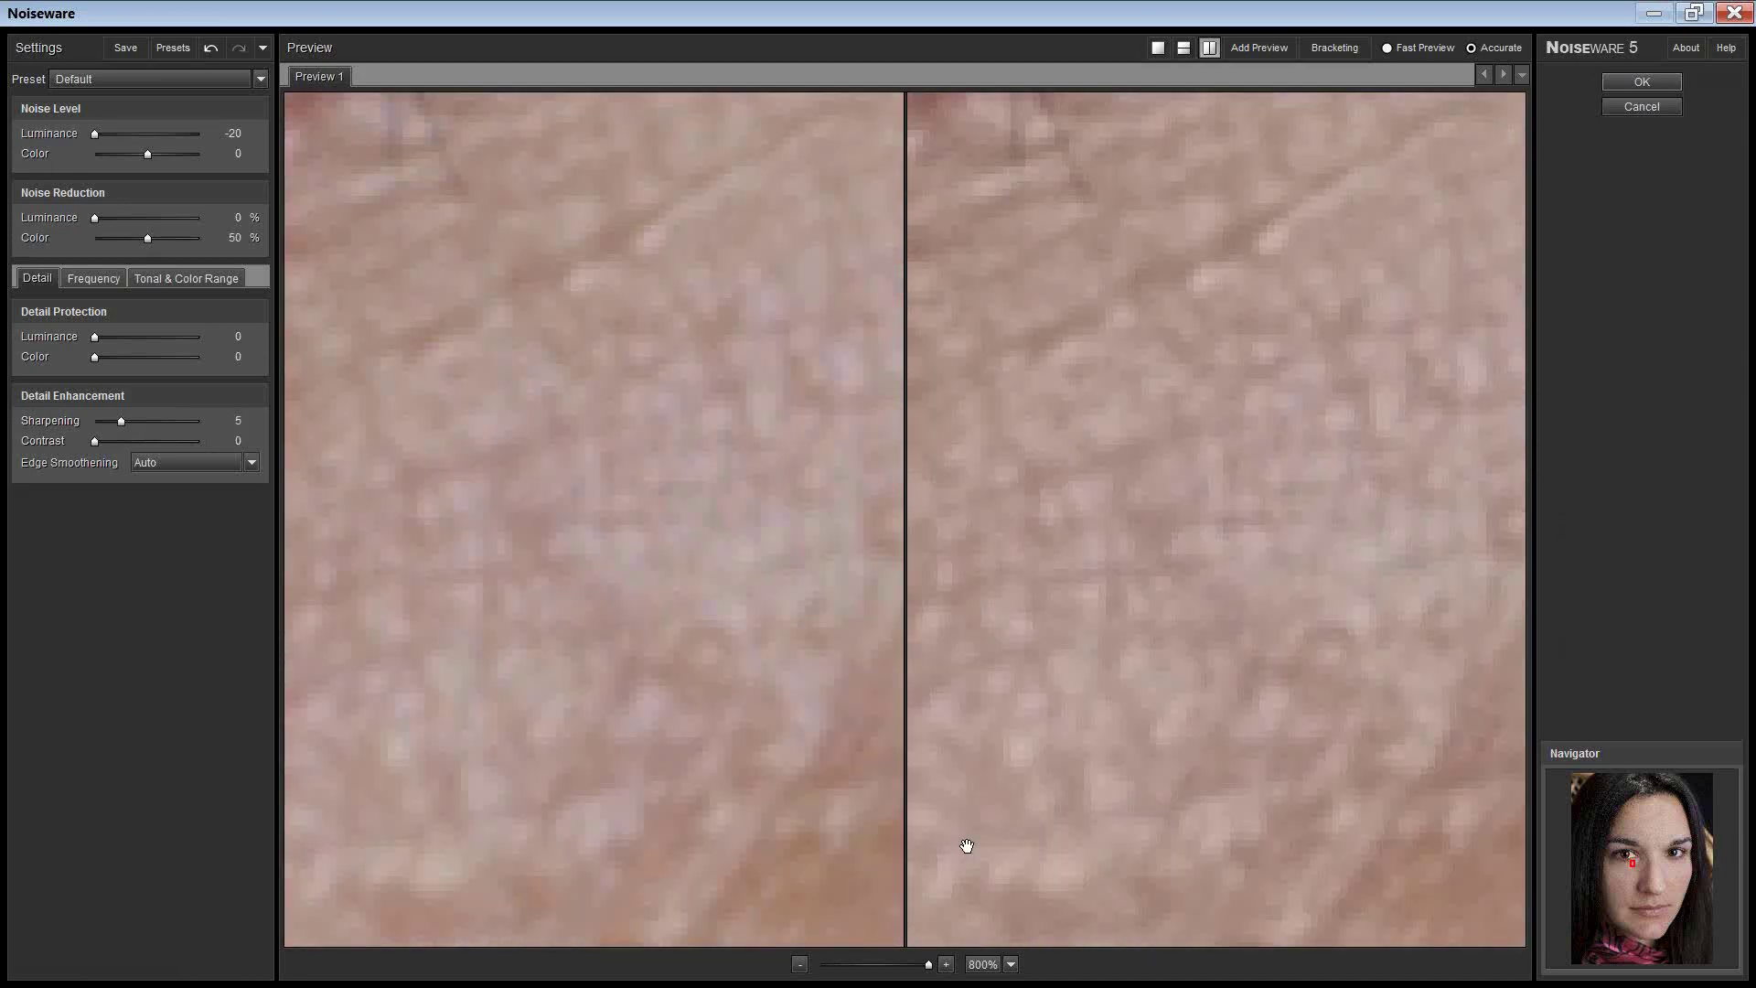
{"action": "left_click", "coordinate": [799, 964]}
{"action": "left_click", "coordinate": [800, 964]}
{"action": "left_click", "coordinate": [798, 964]}
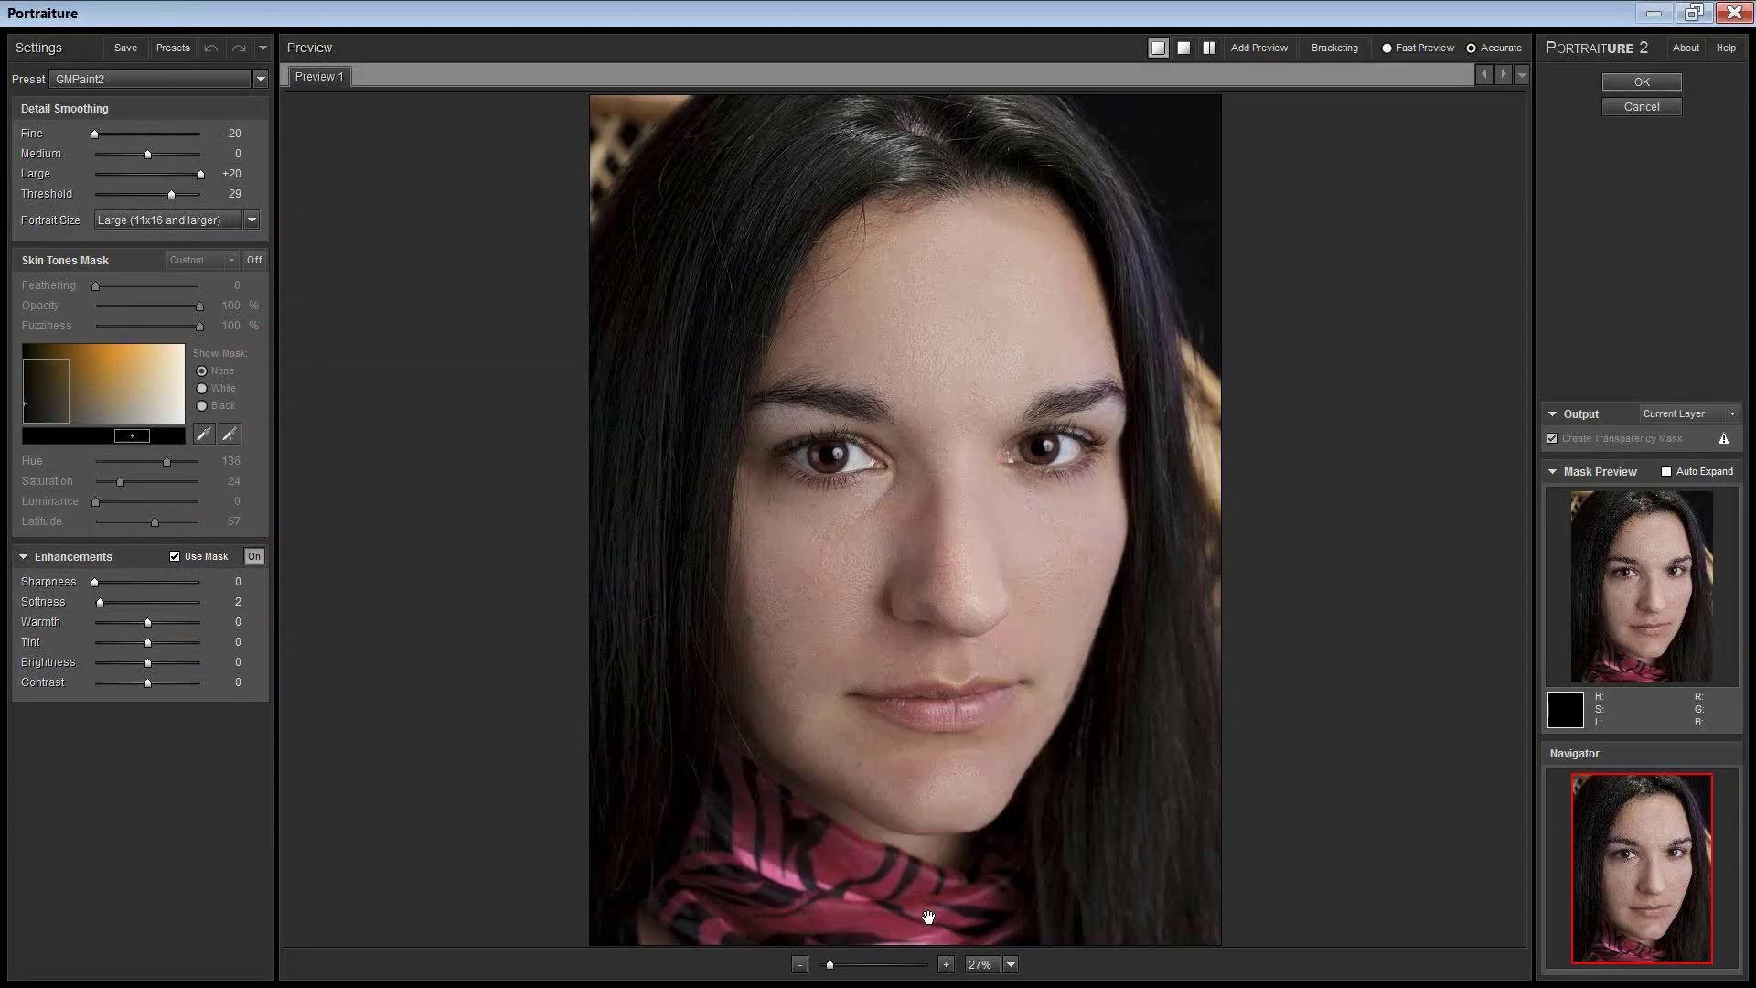
Zoom the Portraiture preview to 100%, pan to the eye, and apply the GMPaint2 smoothing
{"action": "left_click", "coordinate": [946, 965]}
{"action": "left_click", "coordinate": [946, 966]}
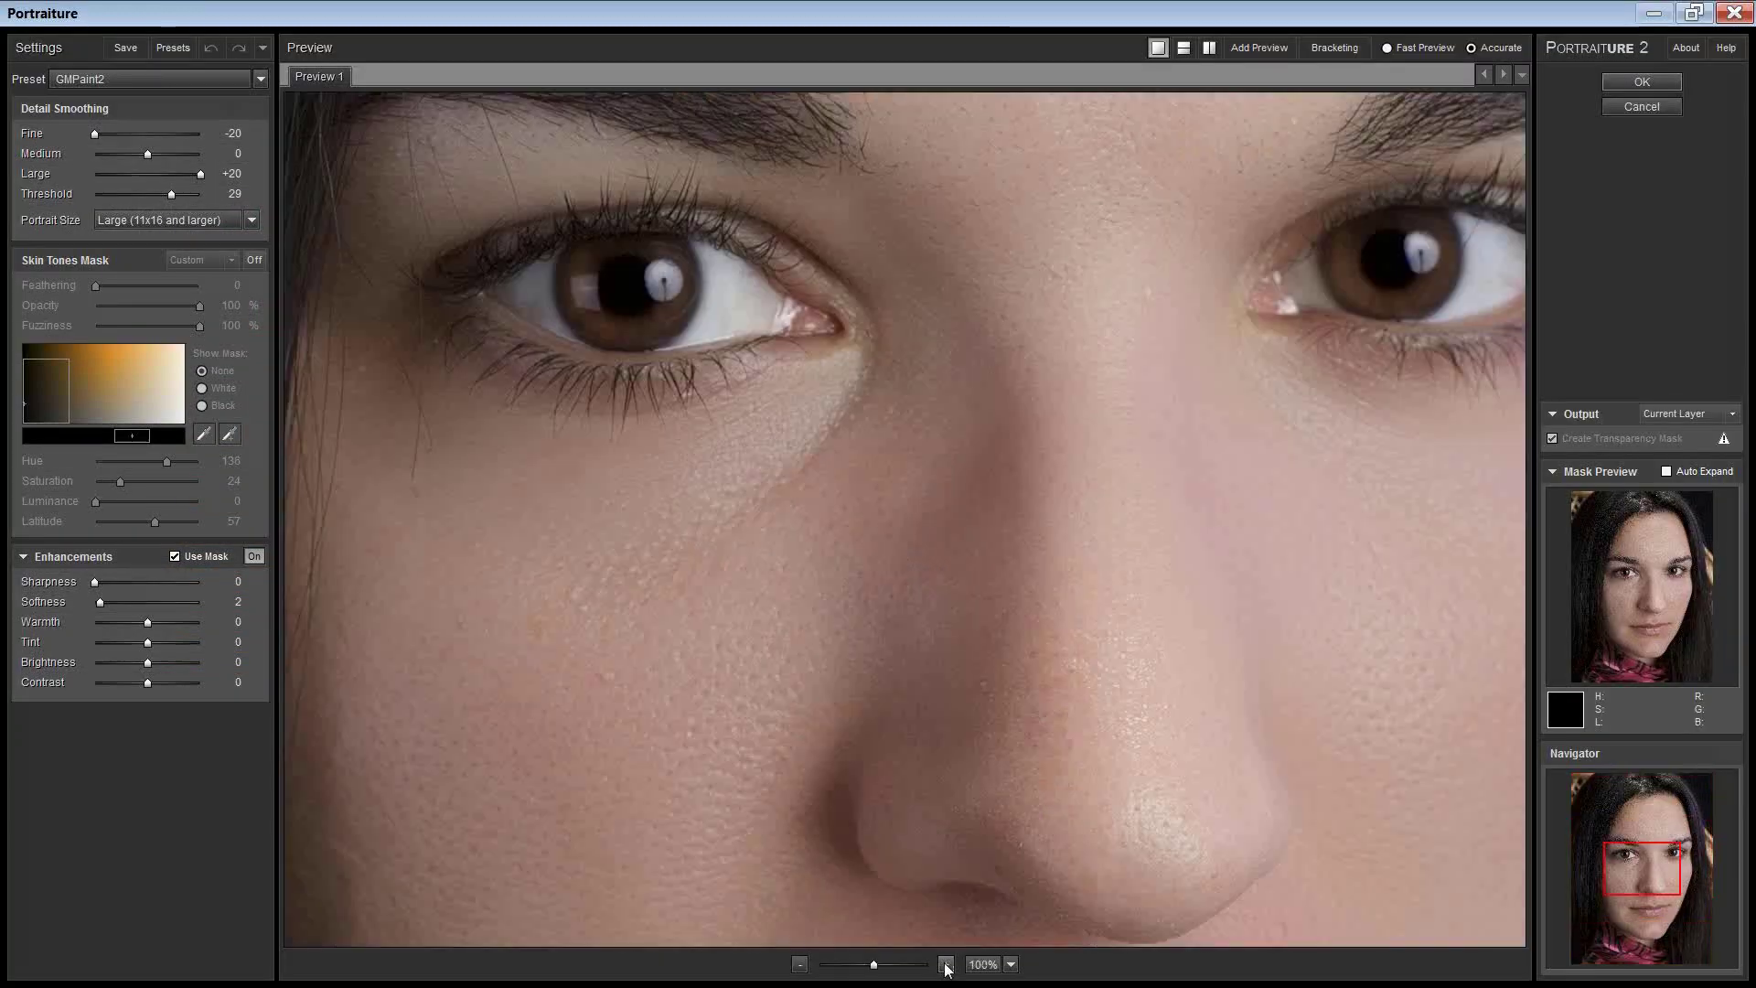
{"action": "left_click_drag", "start_coordinate": [630, 483], "coordinate": [760, 572]}
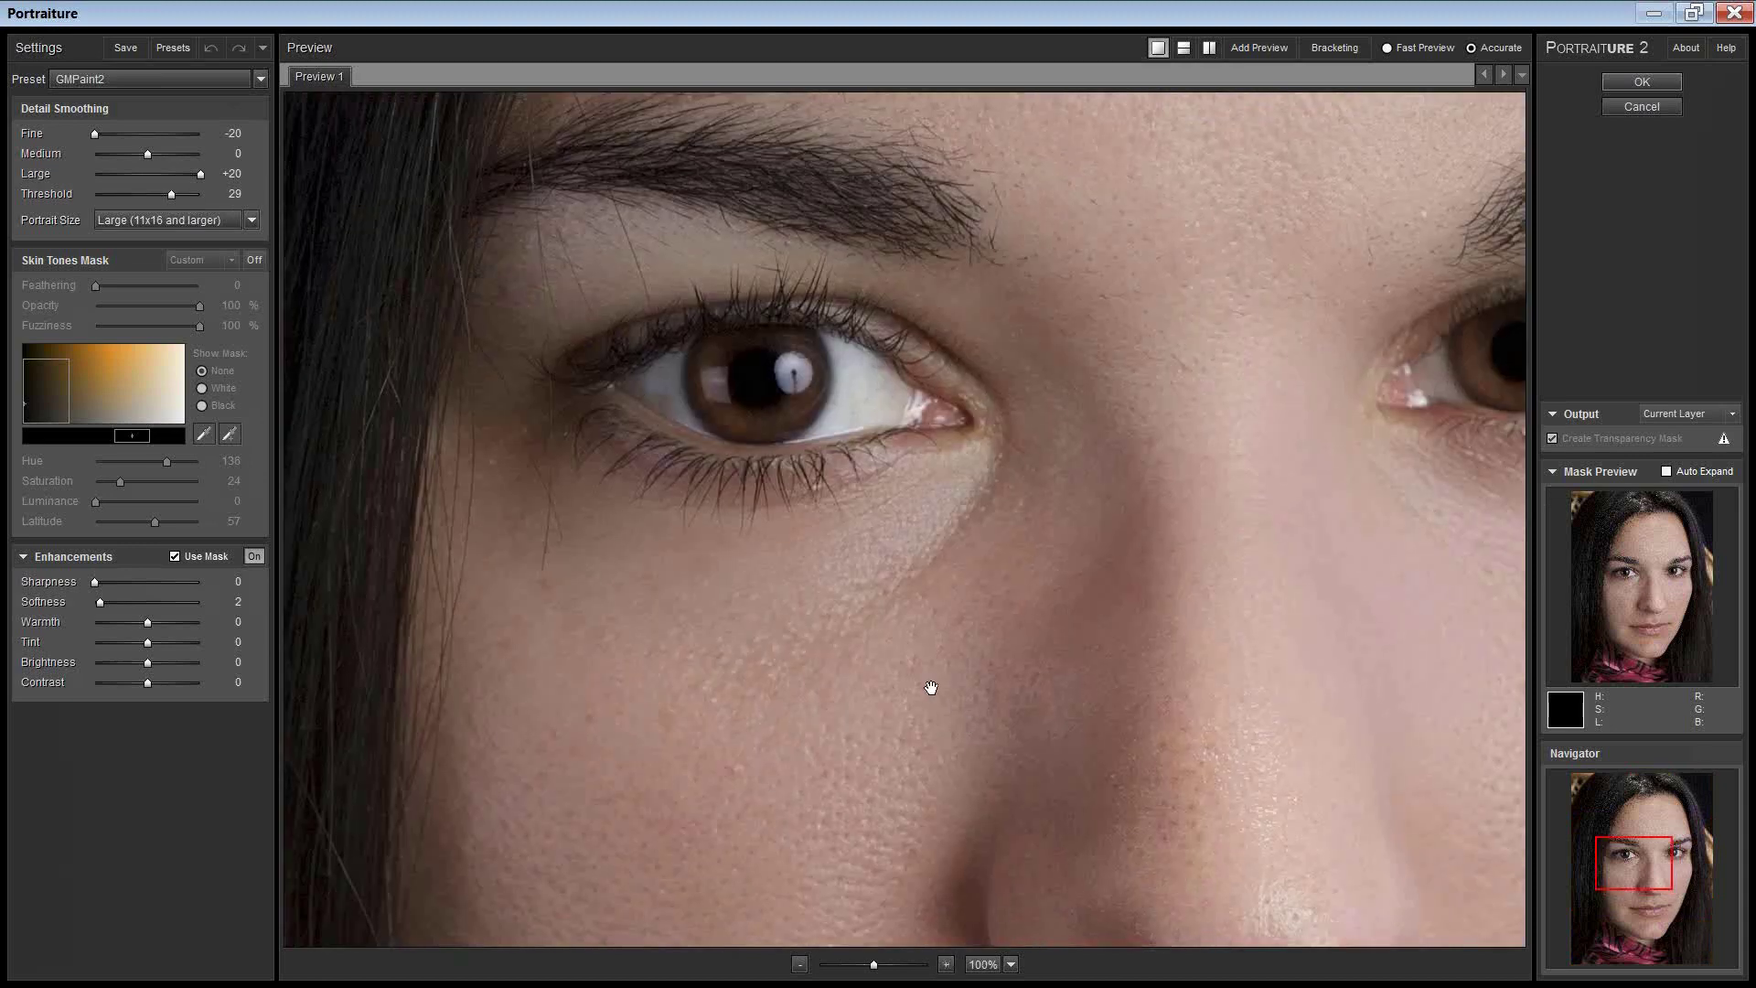
{"action": "left_click", "coordinate": [1622, 85]}
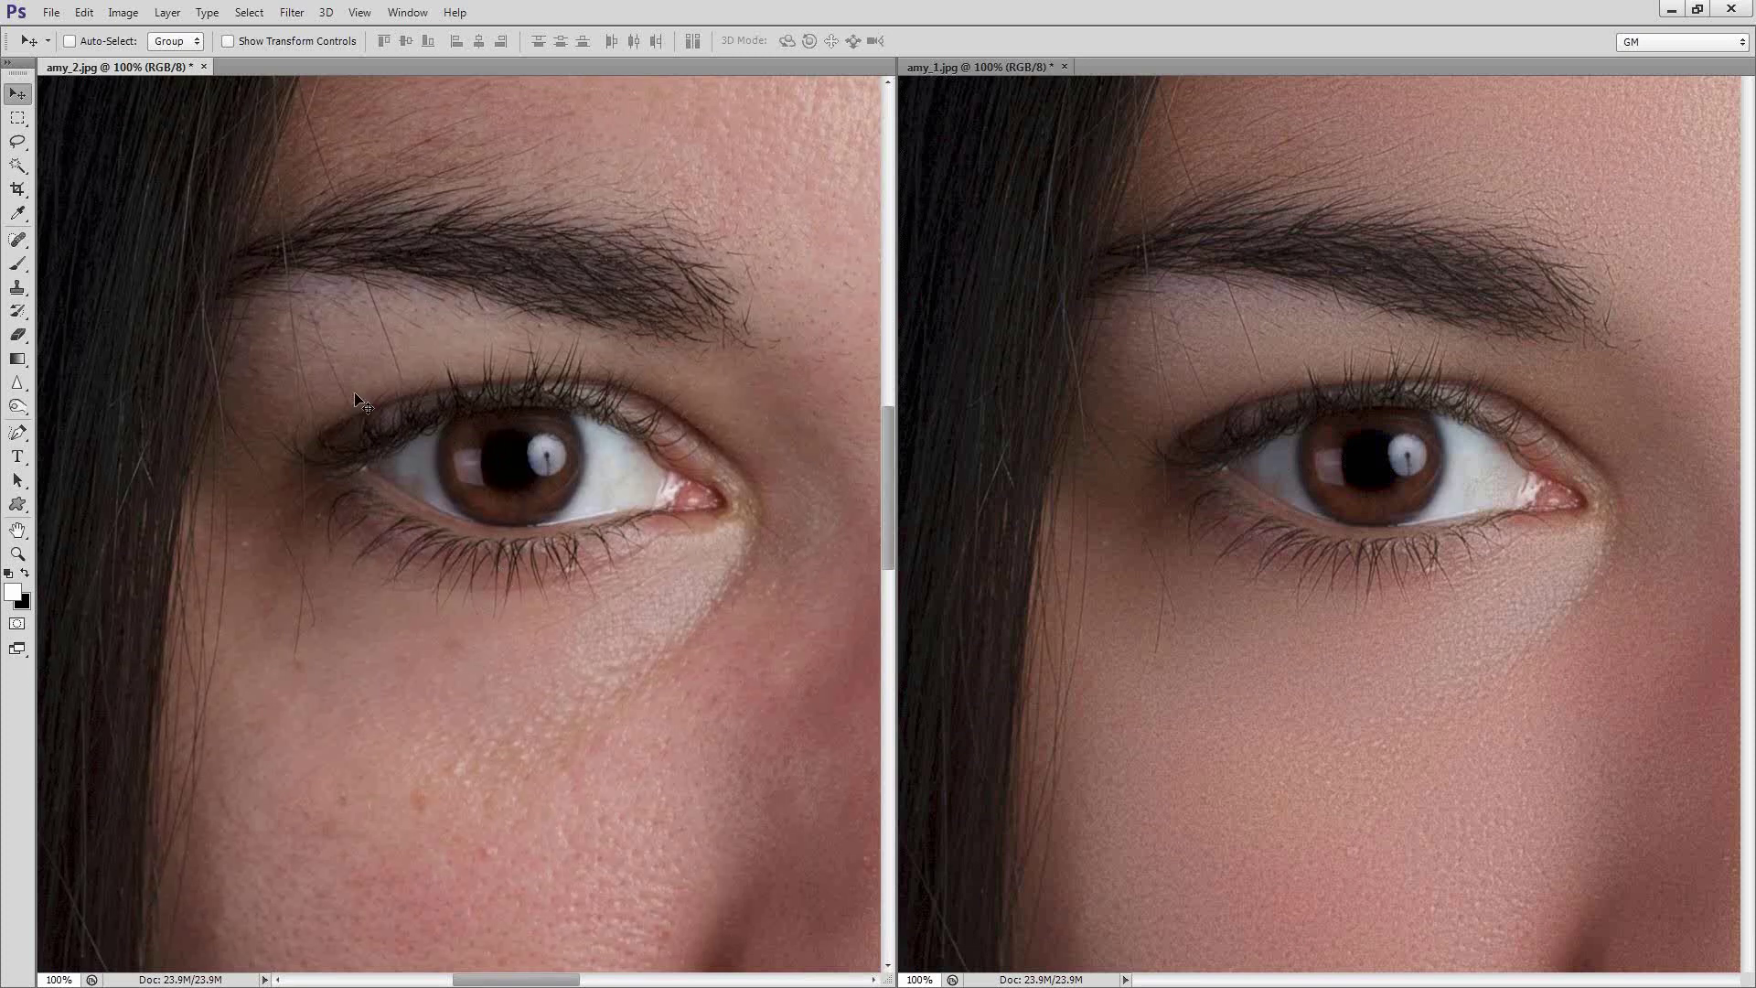
Switch tools with J, then select the Brush tool with B
{"action": "key", "text": "j"}
{"action": "key", "text": "b"}
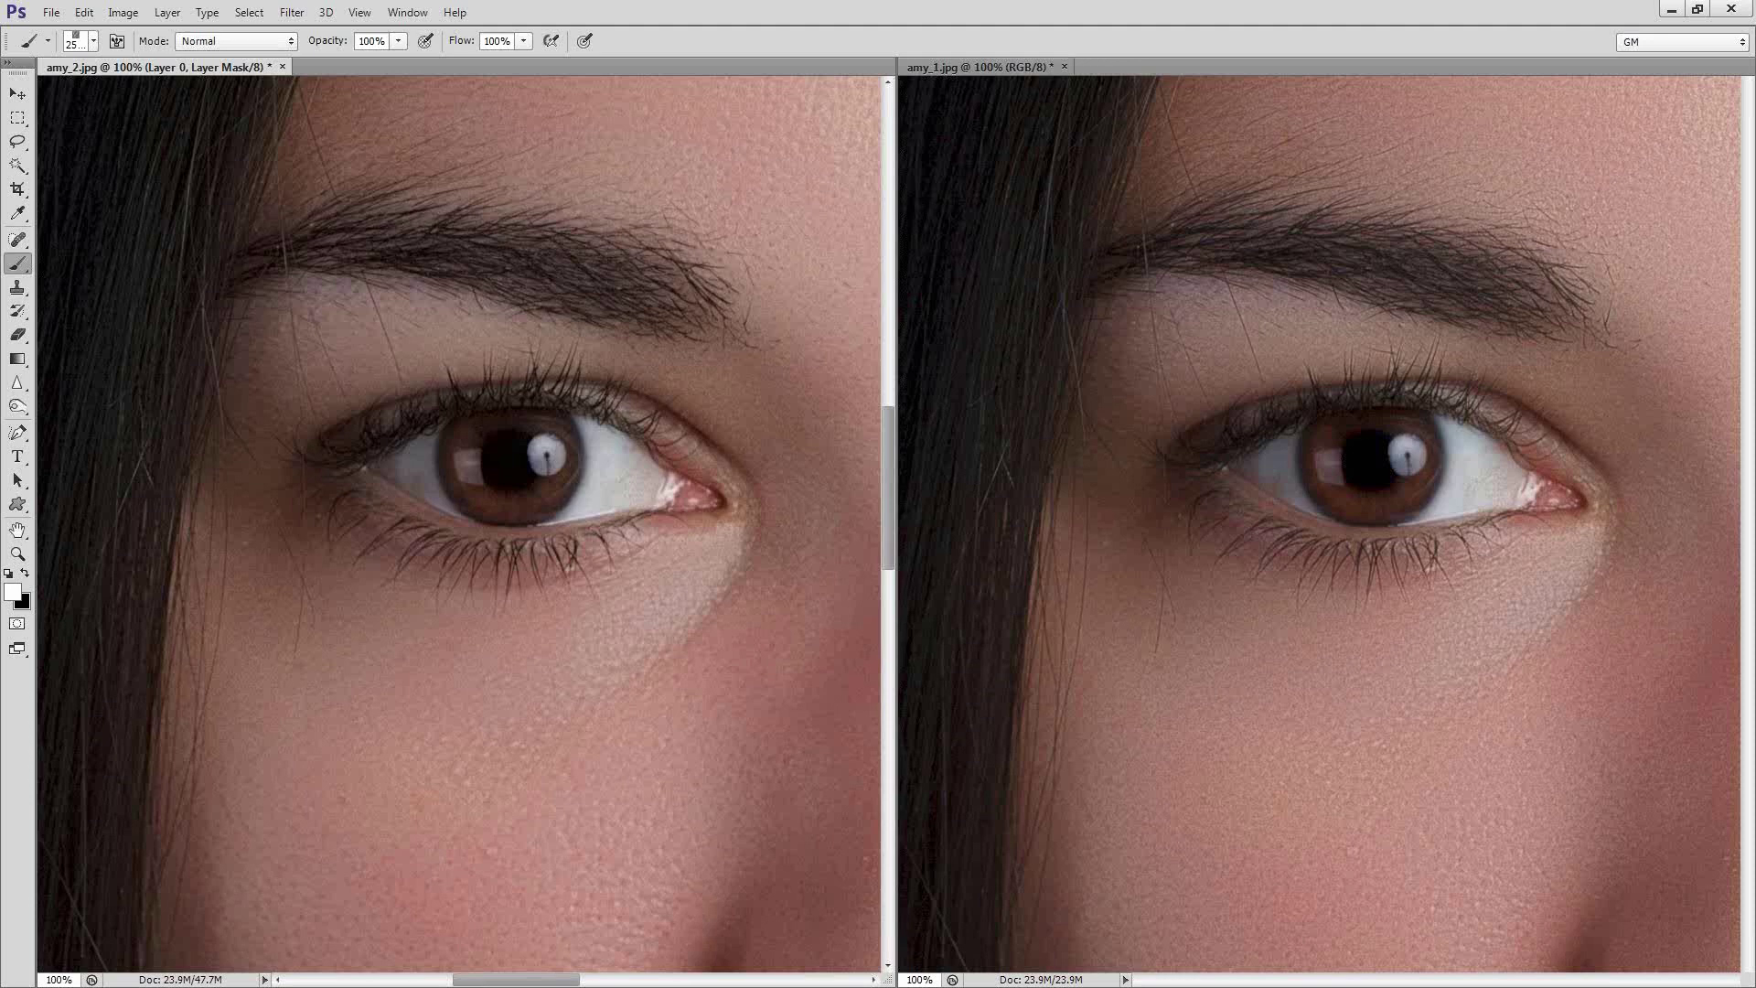
Stamp visible layers into Layer 1, show the Layers panel, and hide the Background layer
{"action": "key", "text": "ctrl+alt+shift+e"}
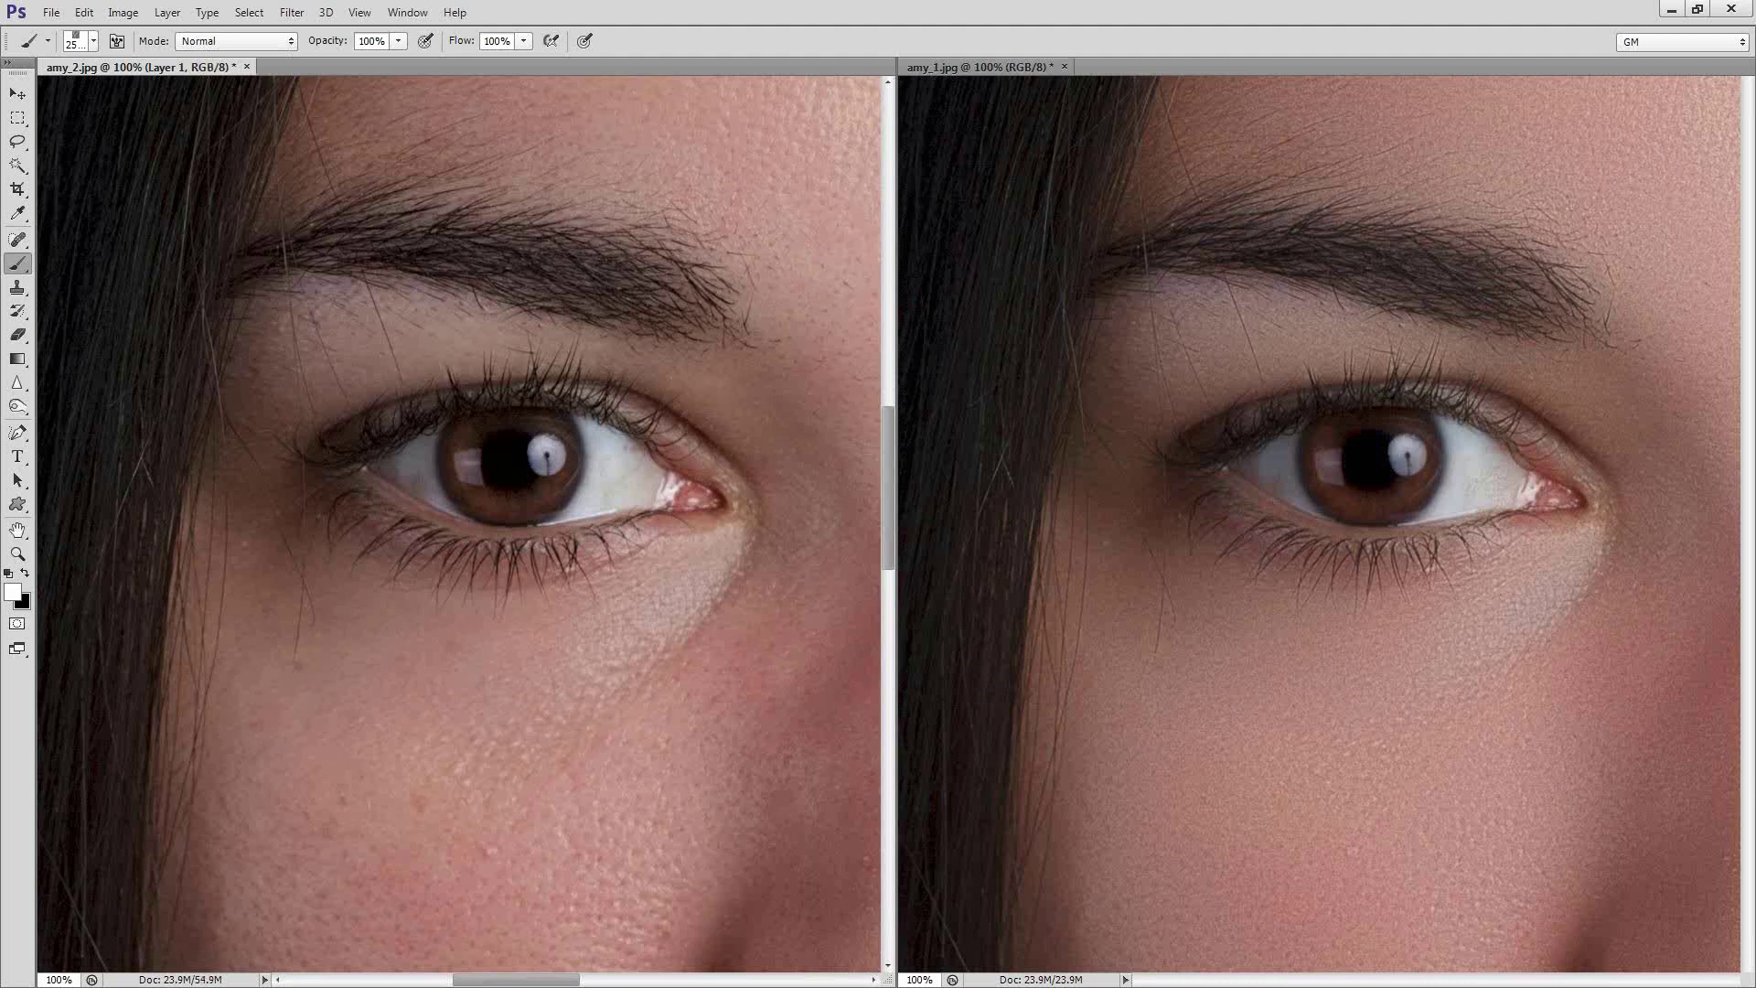
{"action": "key", "text": "F7"}
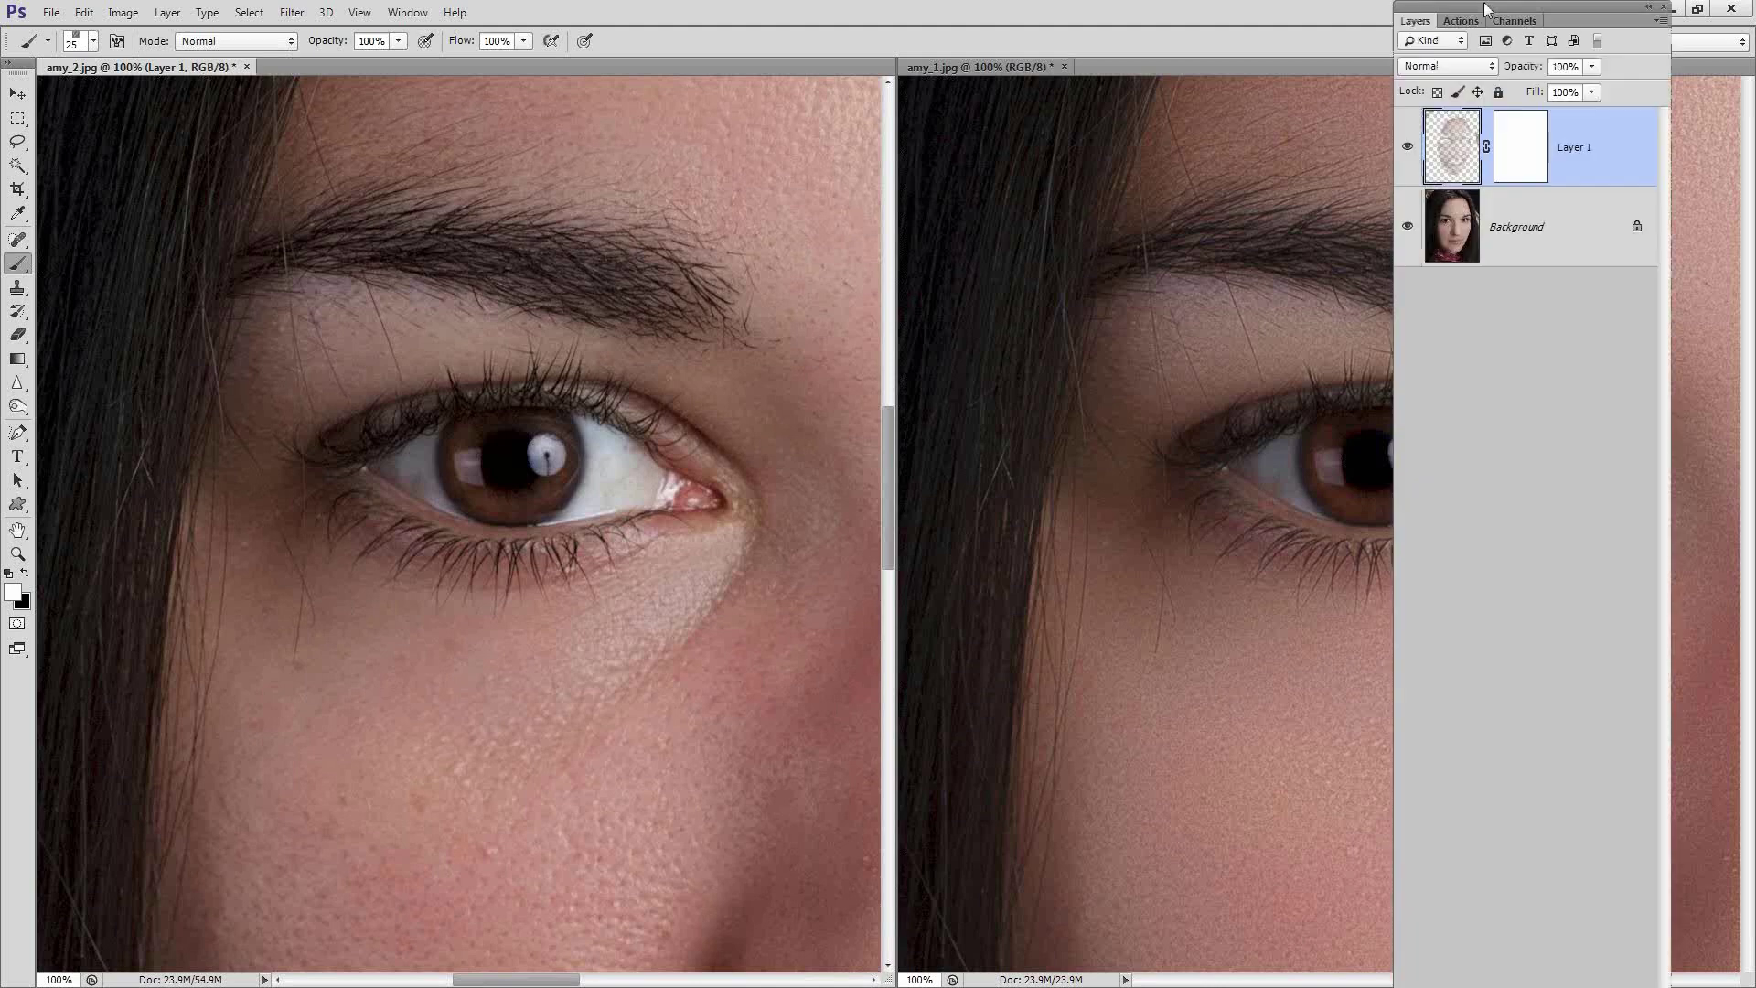
{"action": "left_click_drag", "start_coordinate": [1486, 11], "coordinate": [1169, 82]}
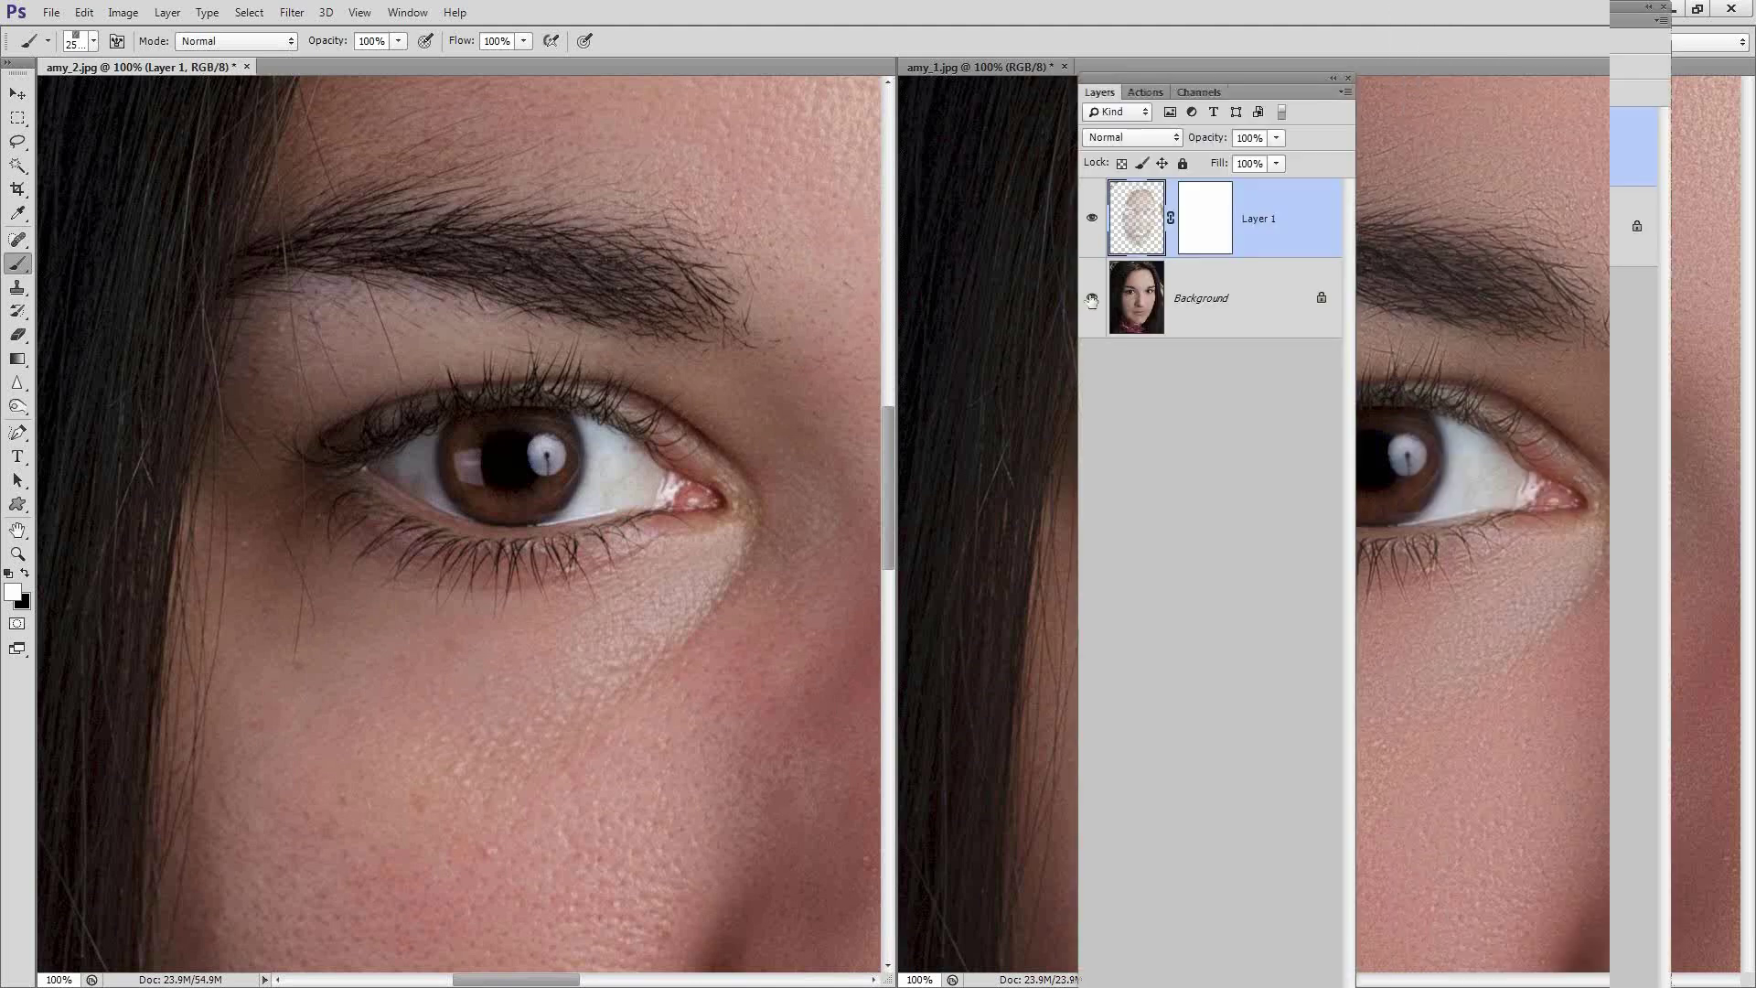
{"action": "left_click", "coordinate": [1092, 298]}
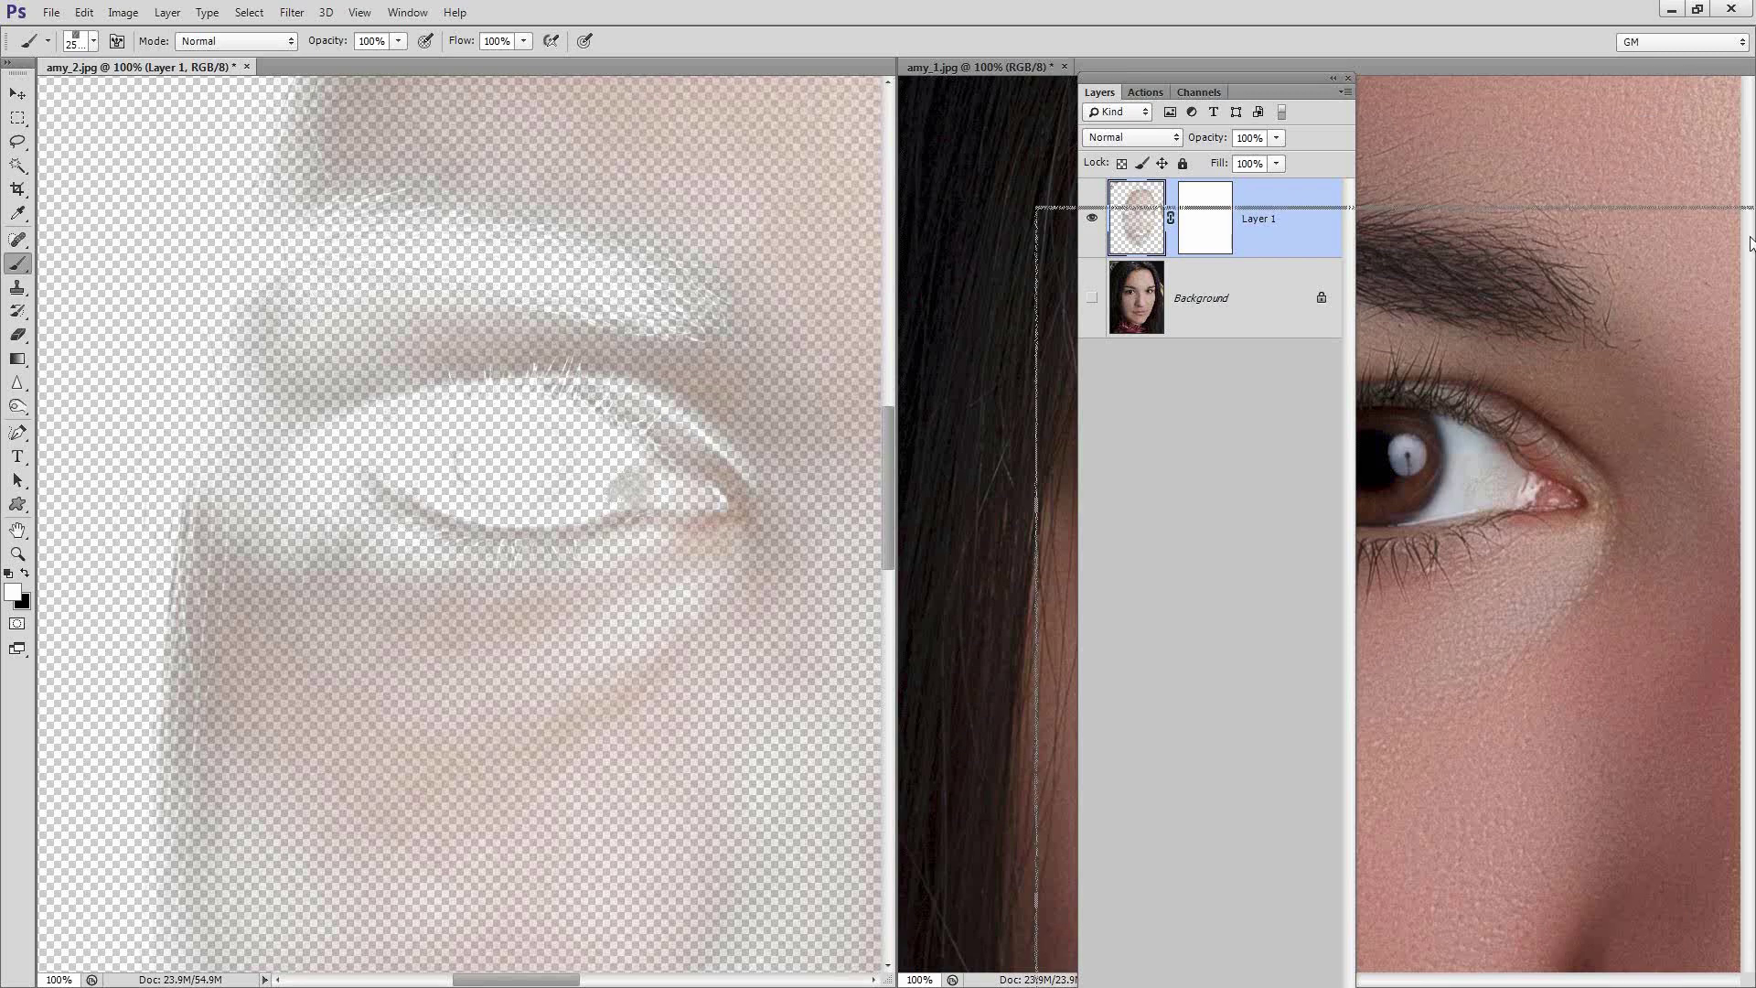
{"action": "left_click_drag", "start_coordinate": [1751, 243], "coordinate": [1102, 171]}
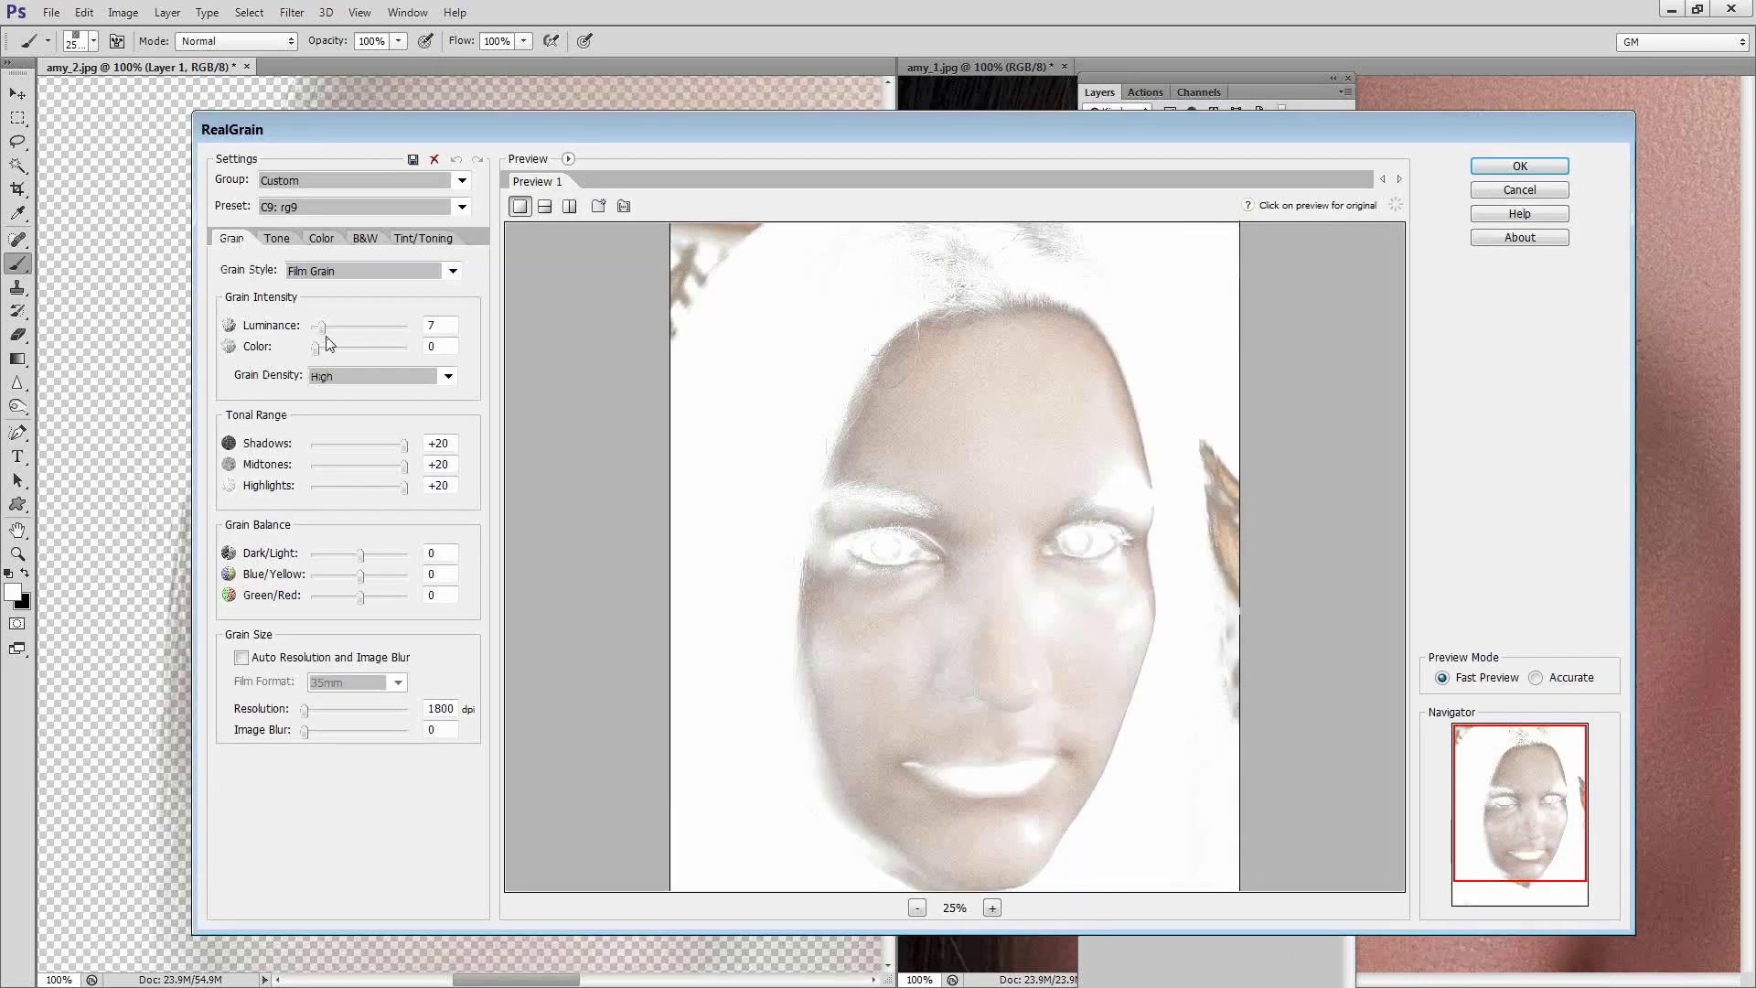
Zoom the RealGrain preview to full size, inspect the grain, and cancel the filter
{"action": "left_click", "coordinate": [991, 907]}
{"action": "left_click", "coordinate": [992, 908]}
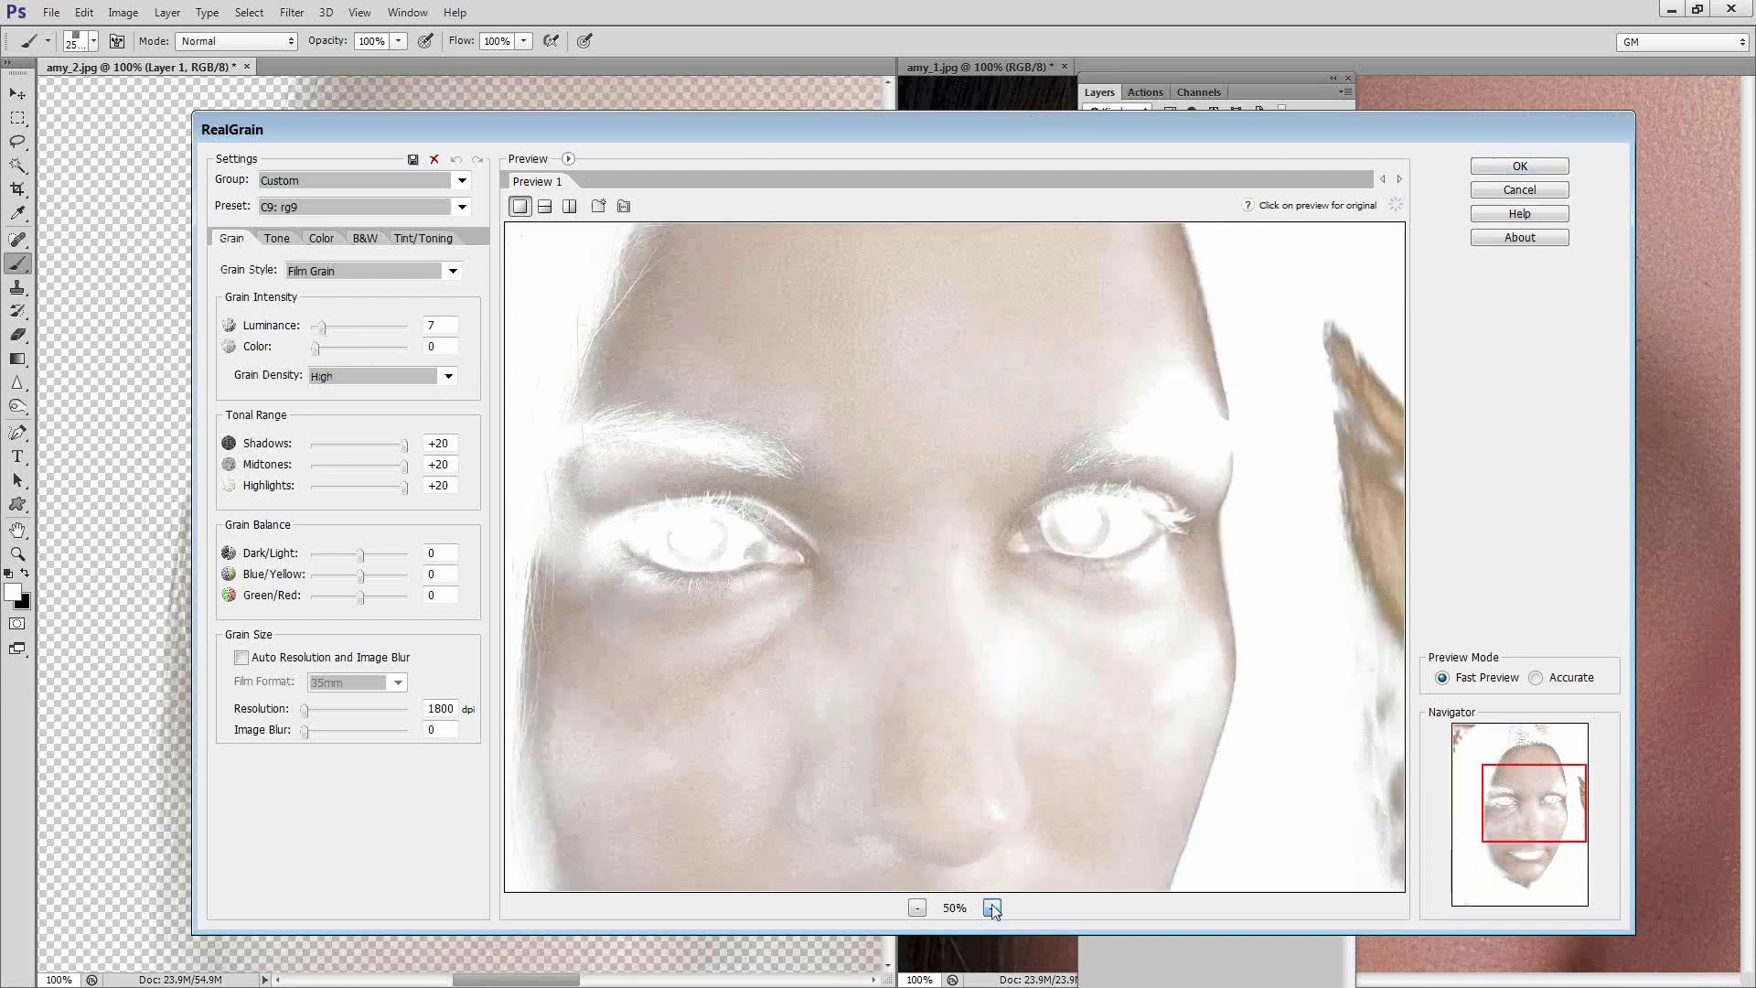
{"action": "left_click", "coordinate": [993, 907]}
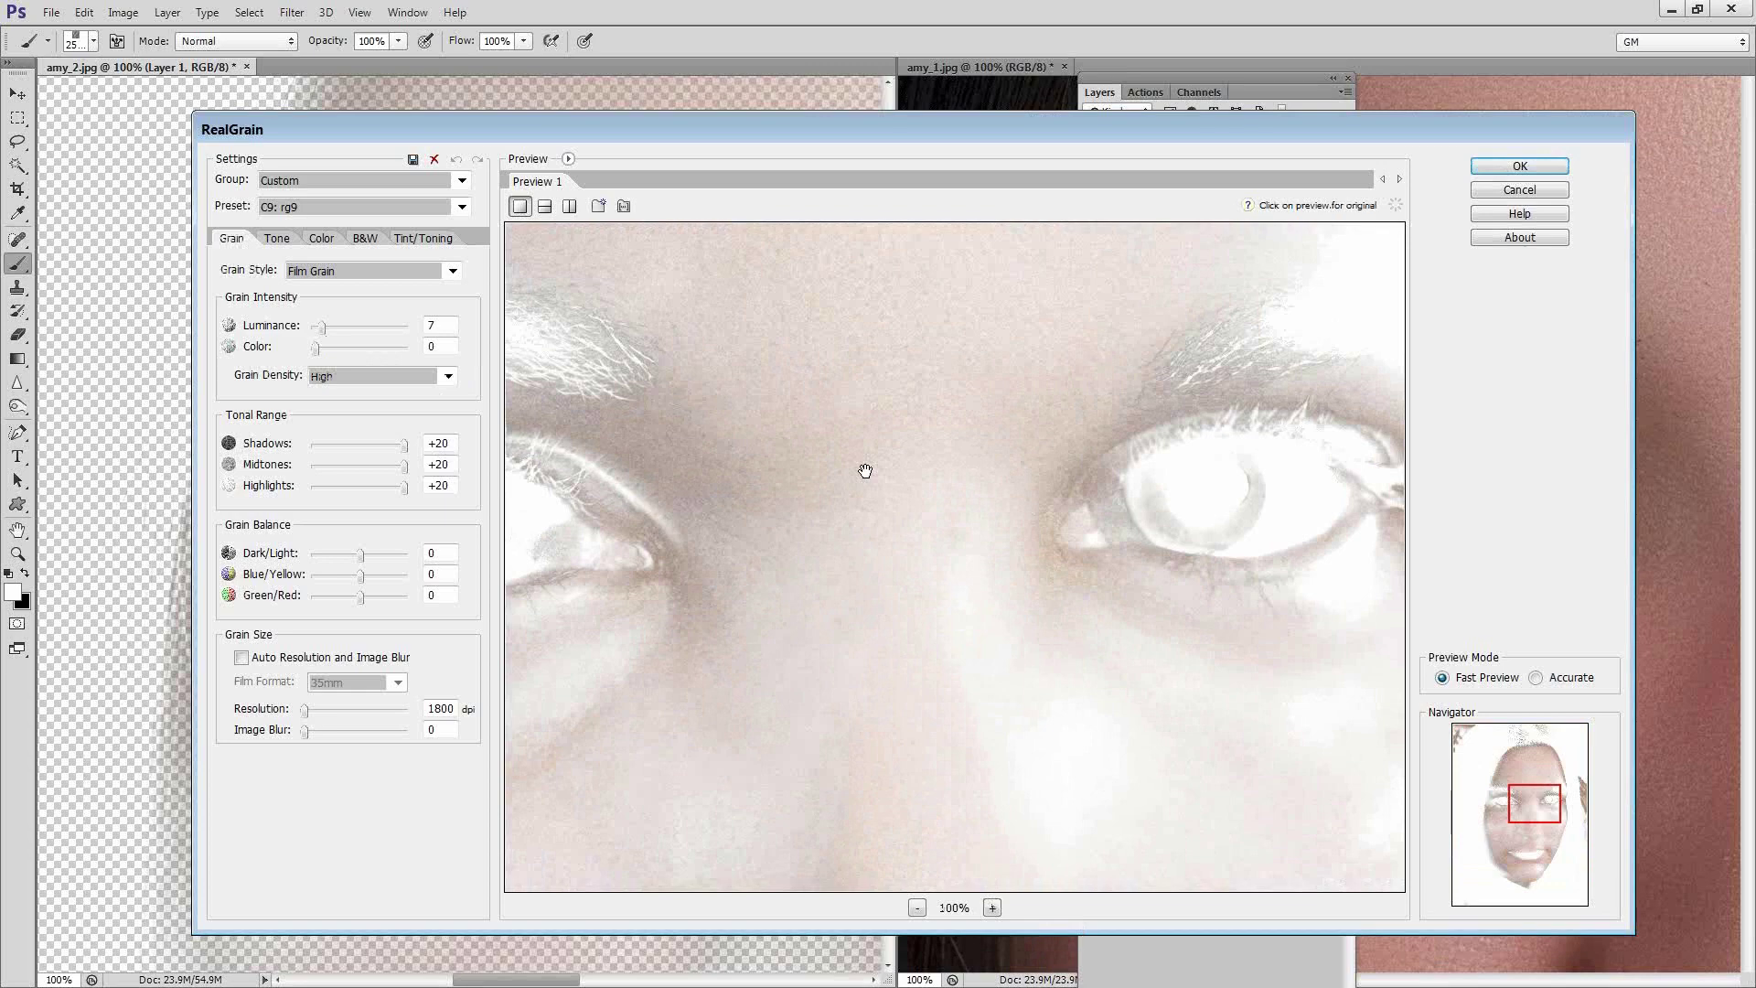
{"action": "left_click", "coordinate": [1502, 196]}
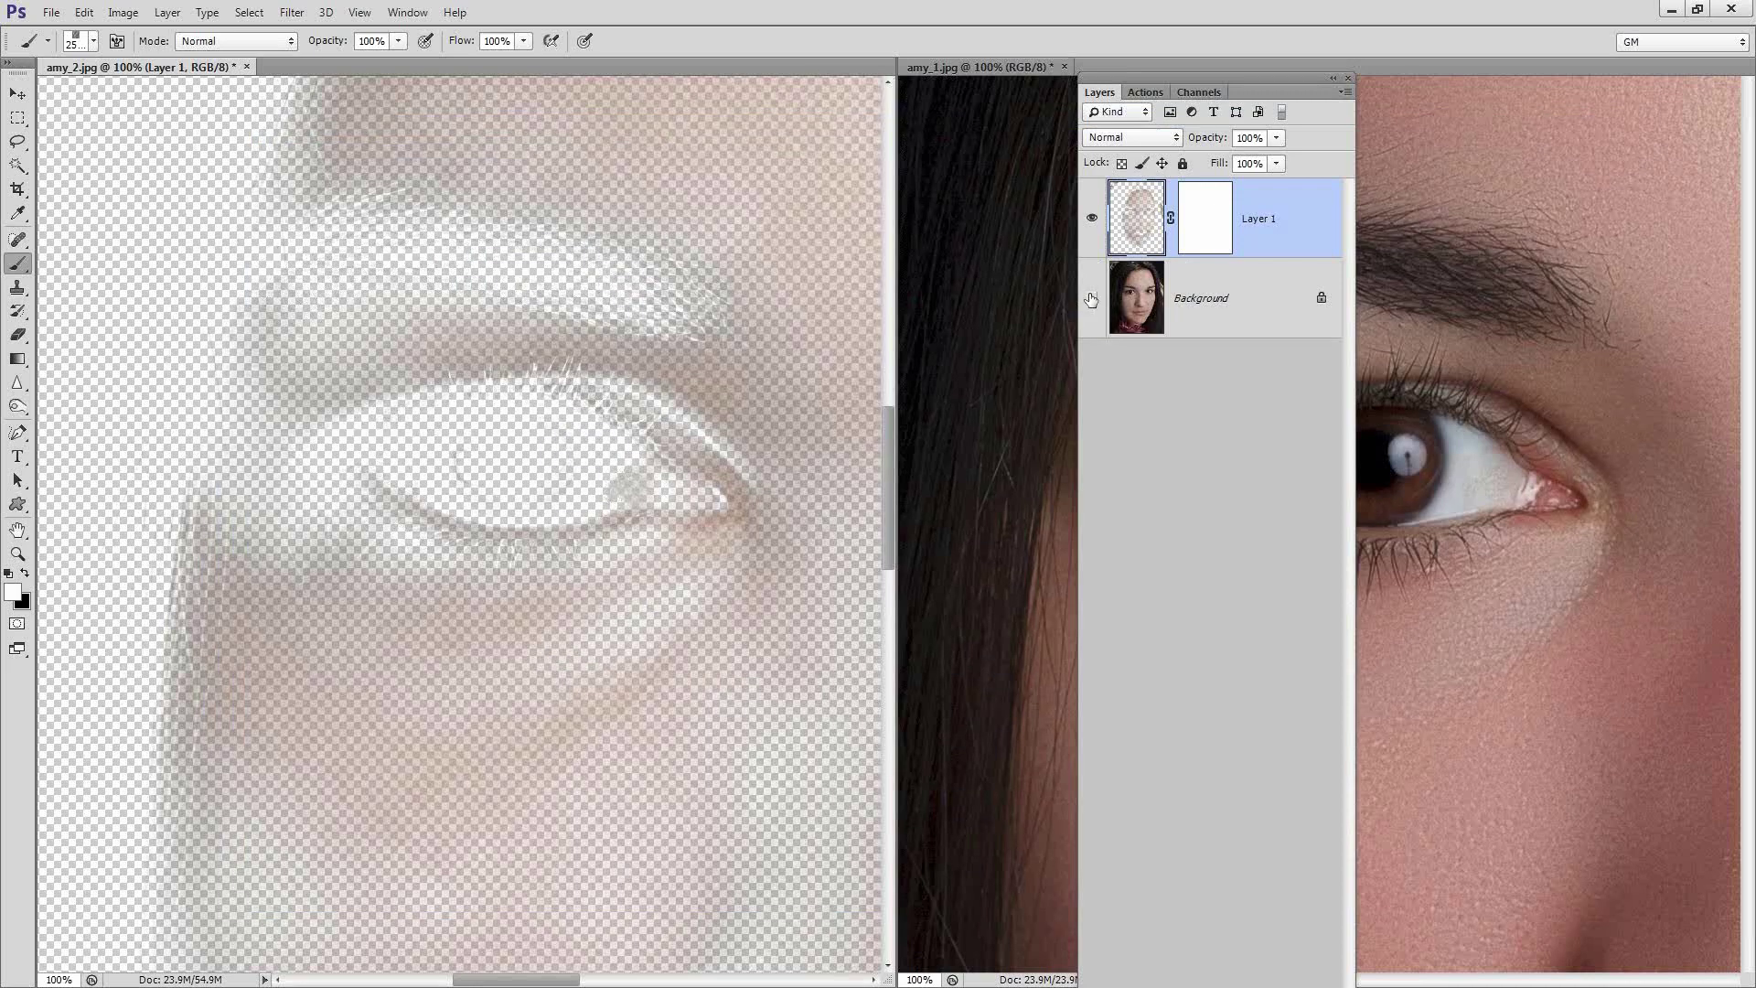
Turn the Background layer's visibility back on in the Layers panel
{"action": "left_click", "coordinate": [1092, 298]}
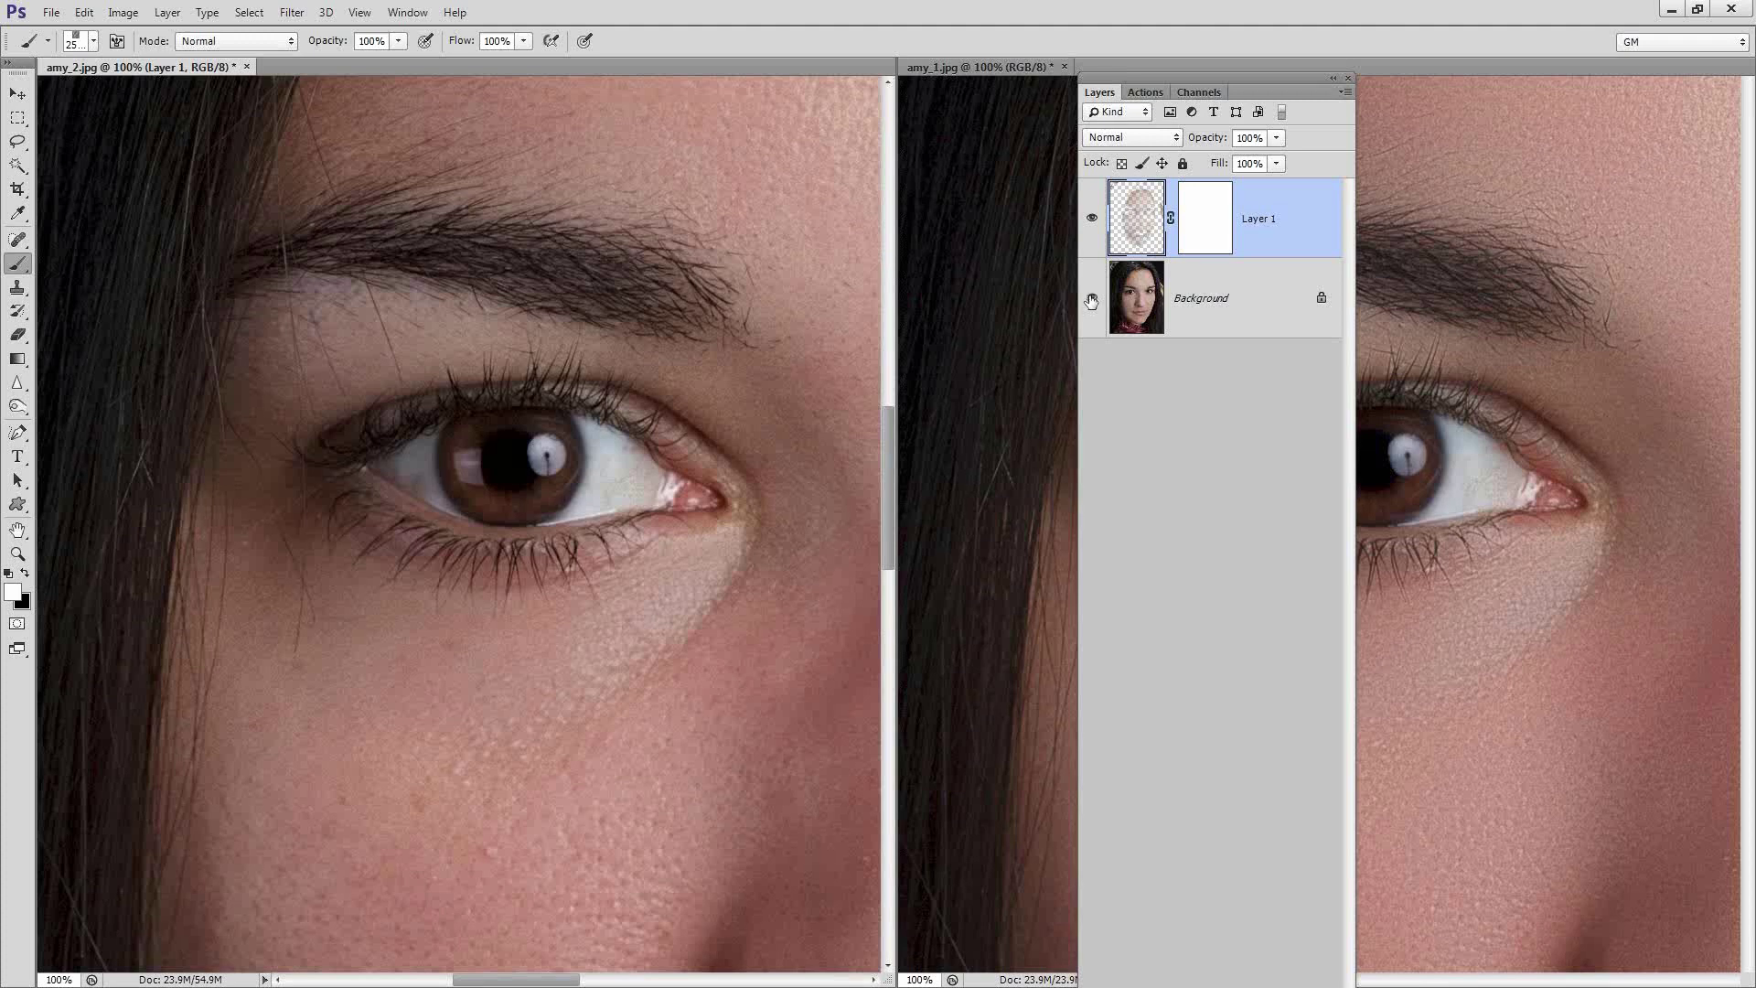